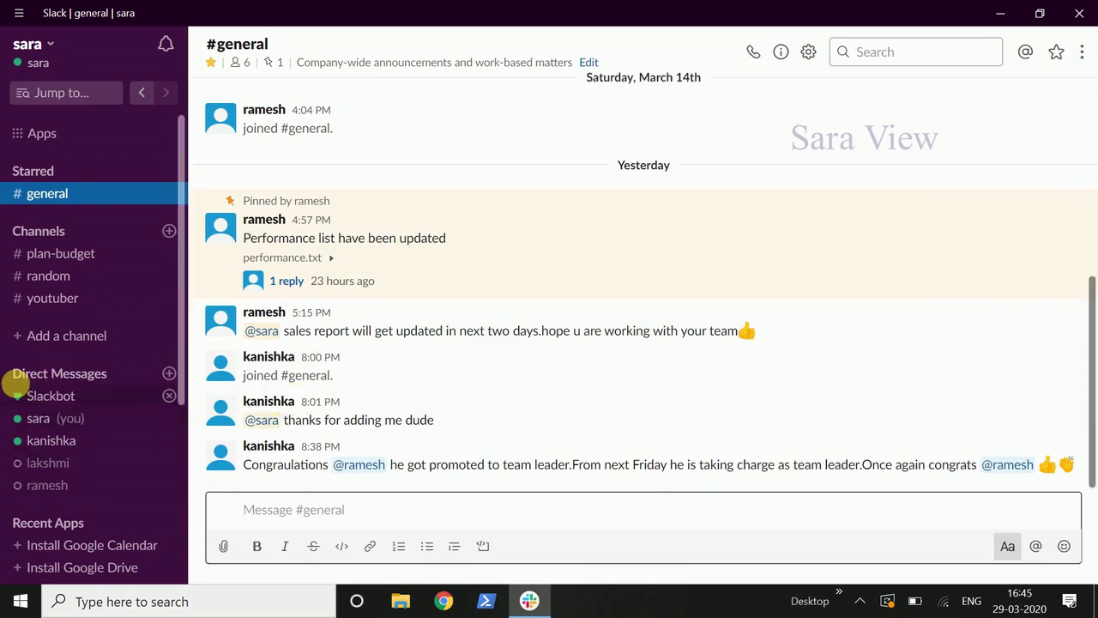
Step: Open the active teammate's direct messages, after briefly visiting your own DM, and focus the message box
click(62, 448)
click(65, 417)
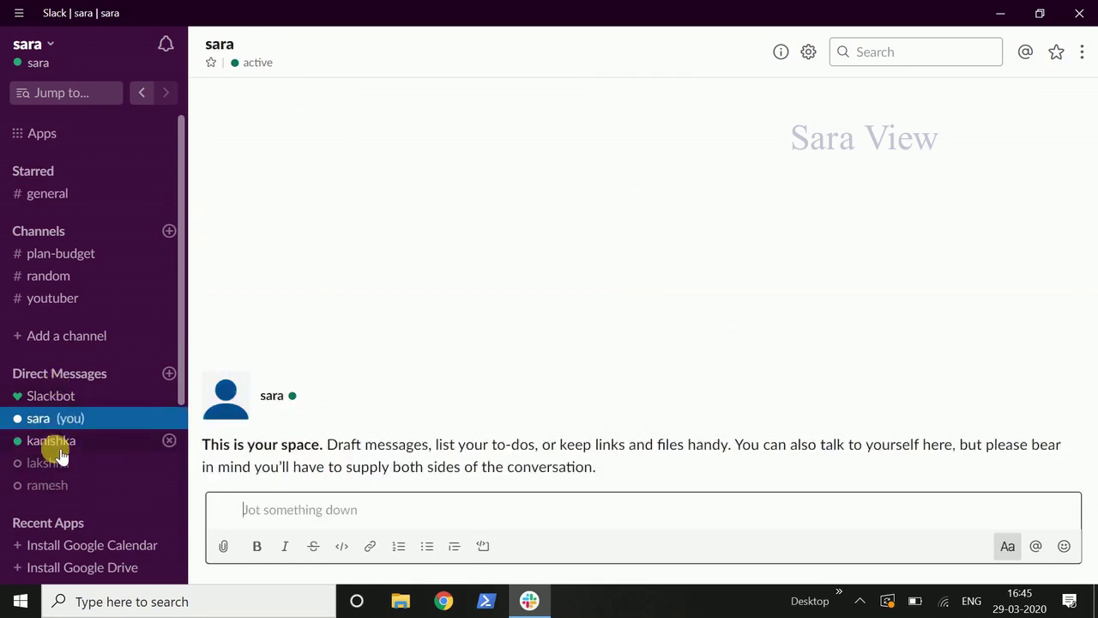
click(54, 443)
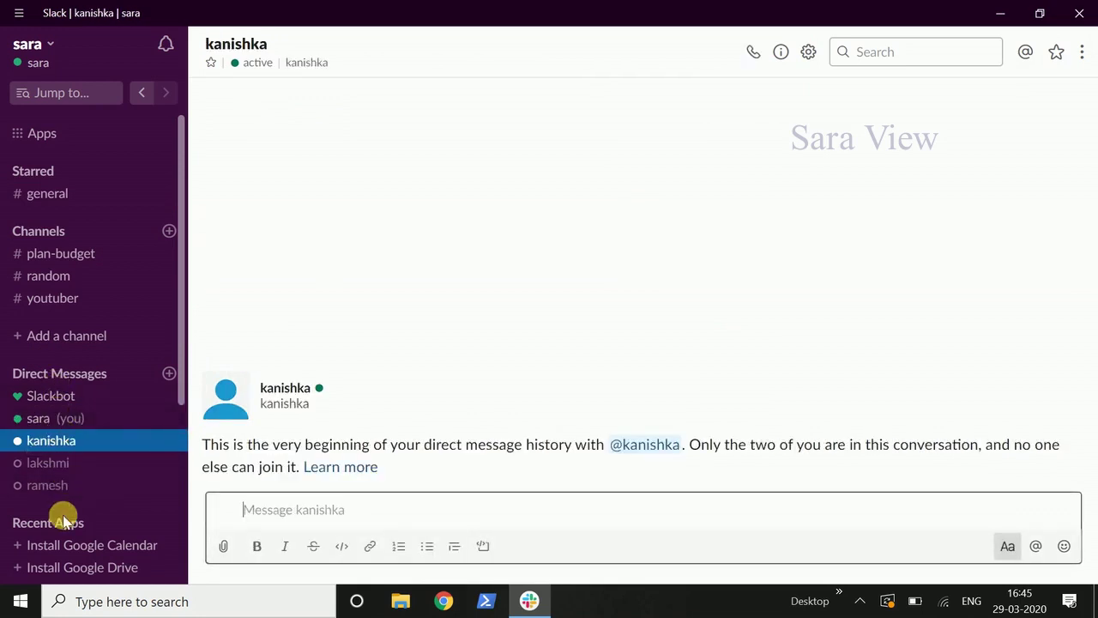
click(337, 506)
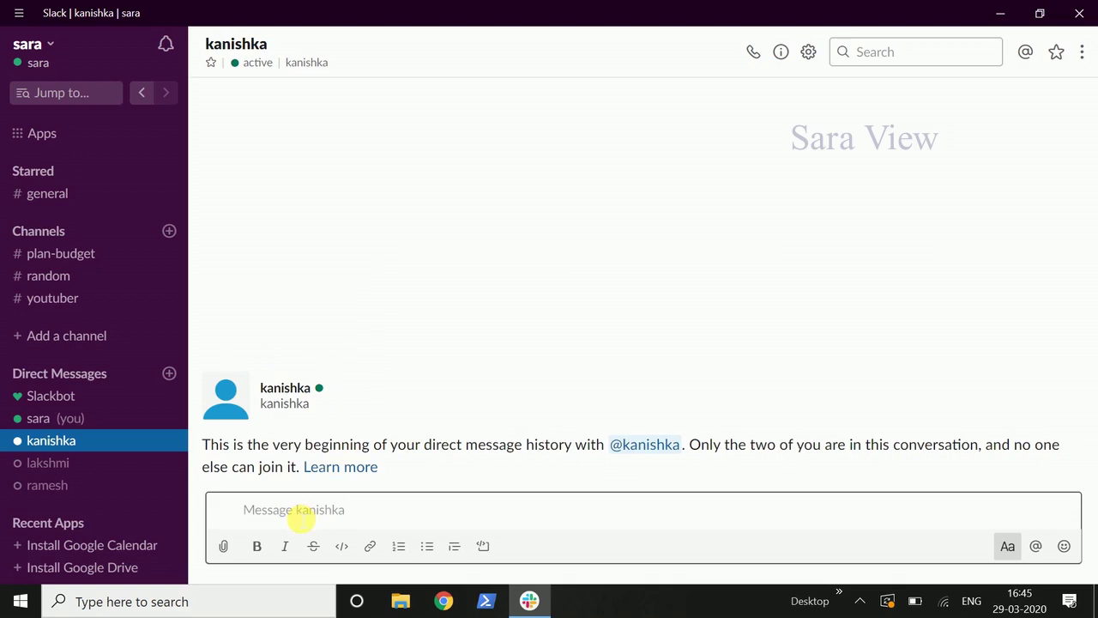
Step: Send 'hi' to the active teammate, then switch to the away teammate's direct messages
click(300, 518)
text(hi)
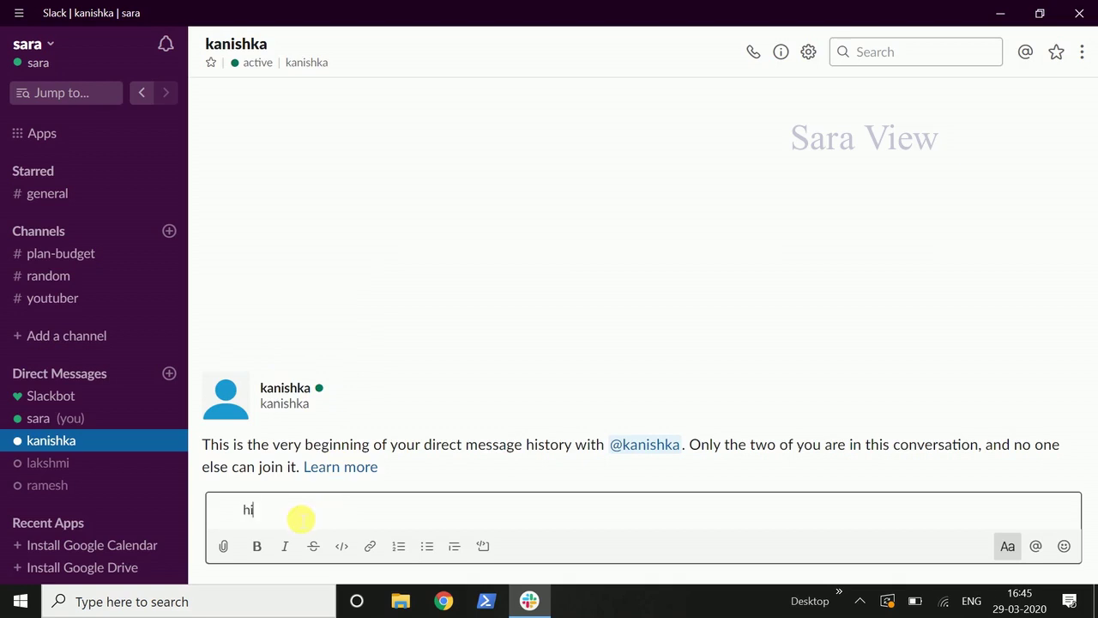
key(Return)
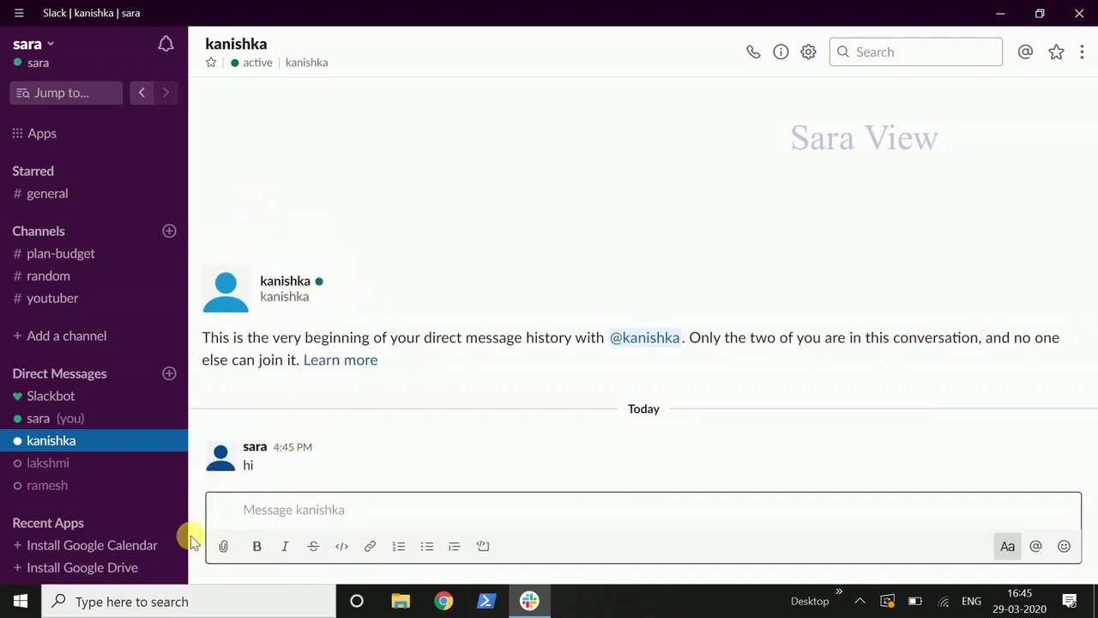
click(49, 485)
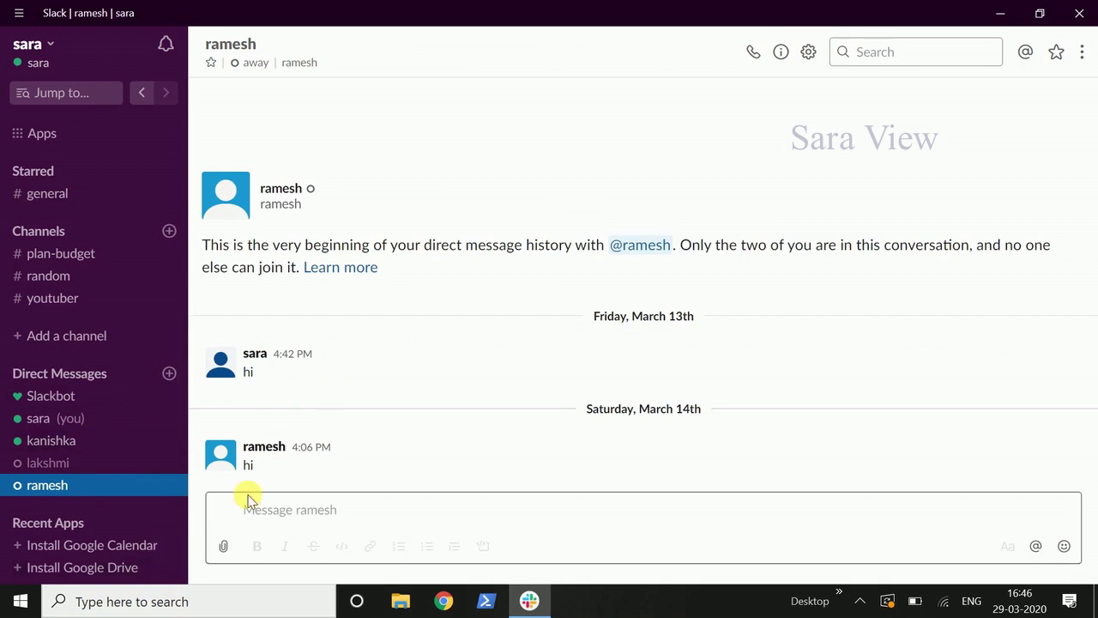
Step: Create a group DM with both the active and away teammates from Recent conversations
click(172, 374)
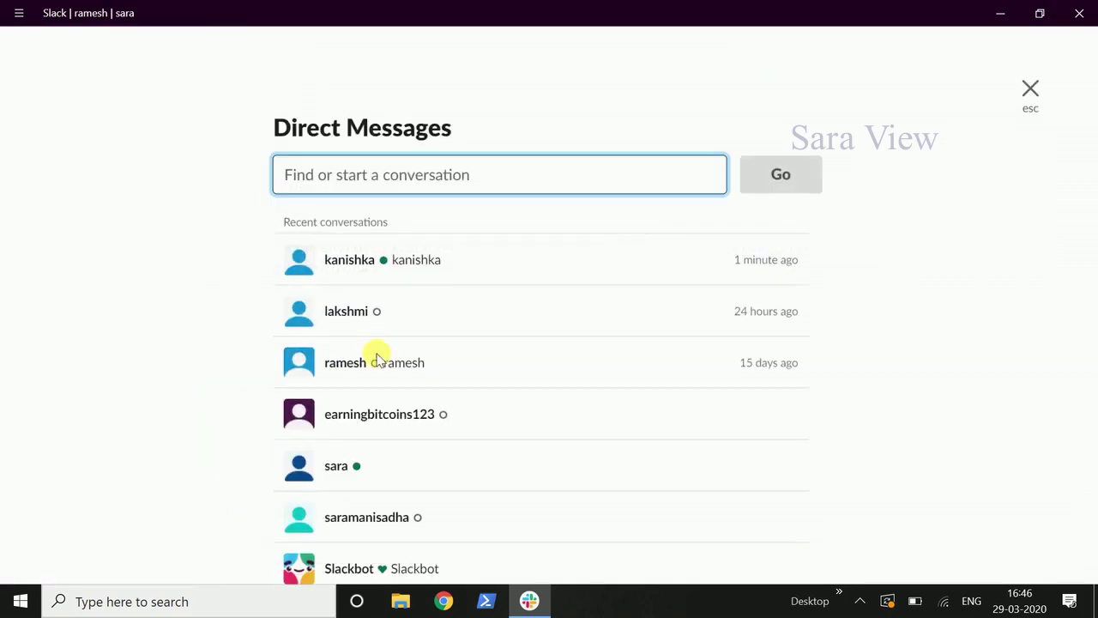
click(523, 266)
click(524, 267)
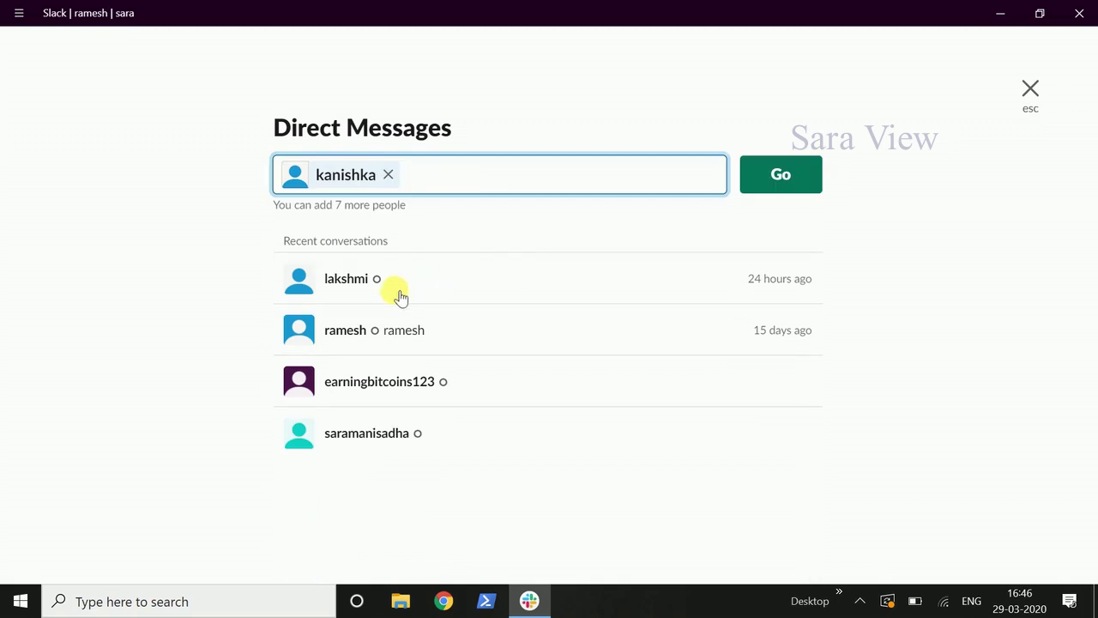
click(451, 330)
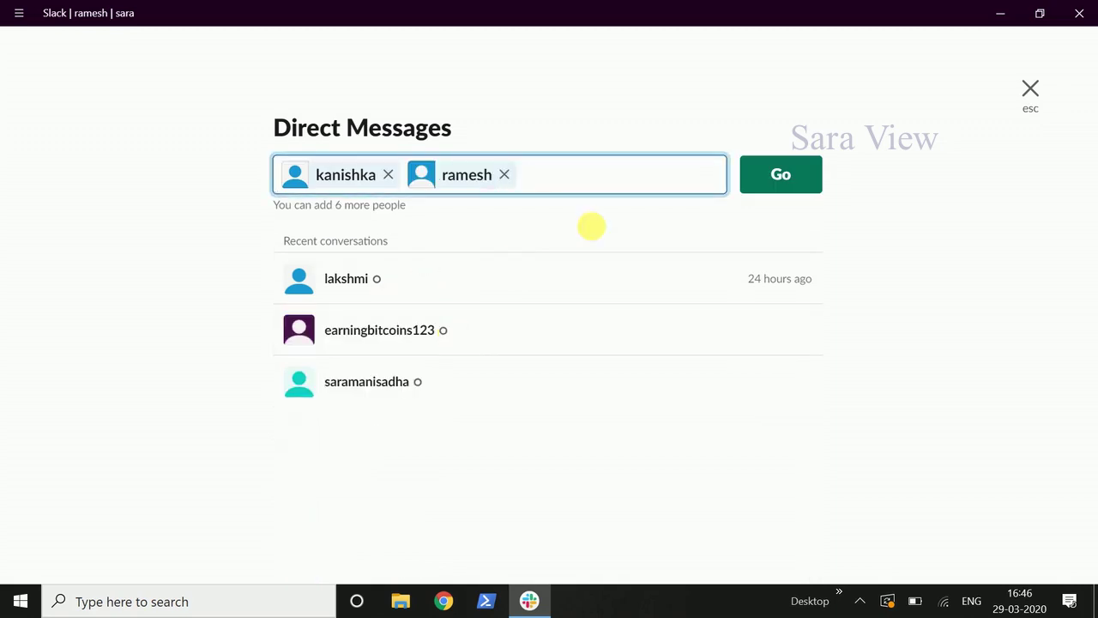
click(779, 174)
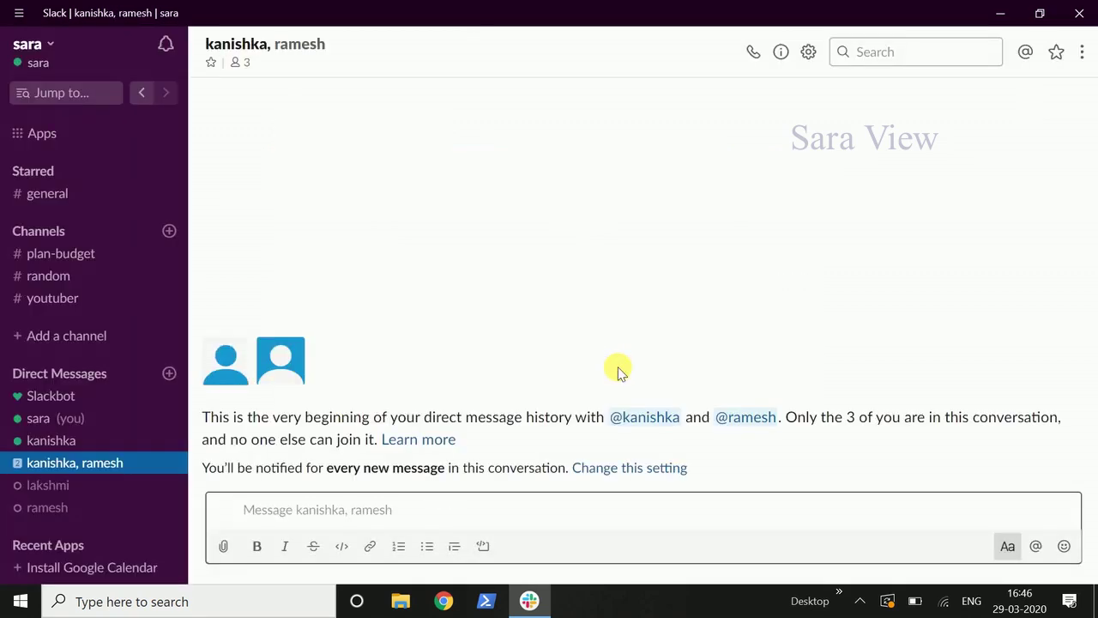
Step: Send 'hi frfiends' to the group conversation
click(327, 519)
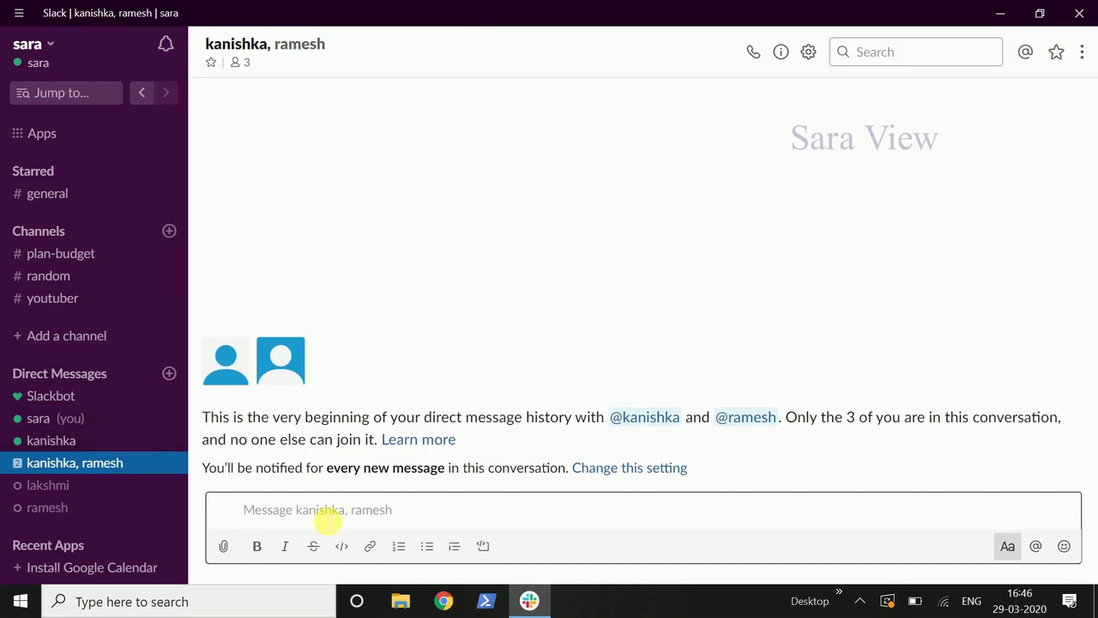
text(hi frfi)
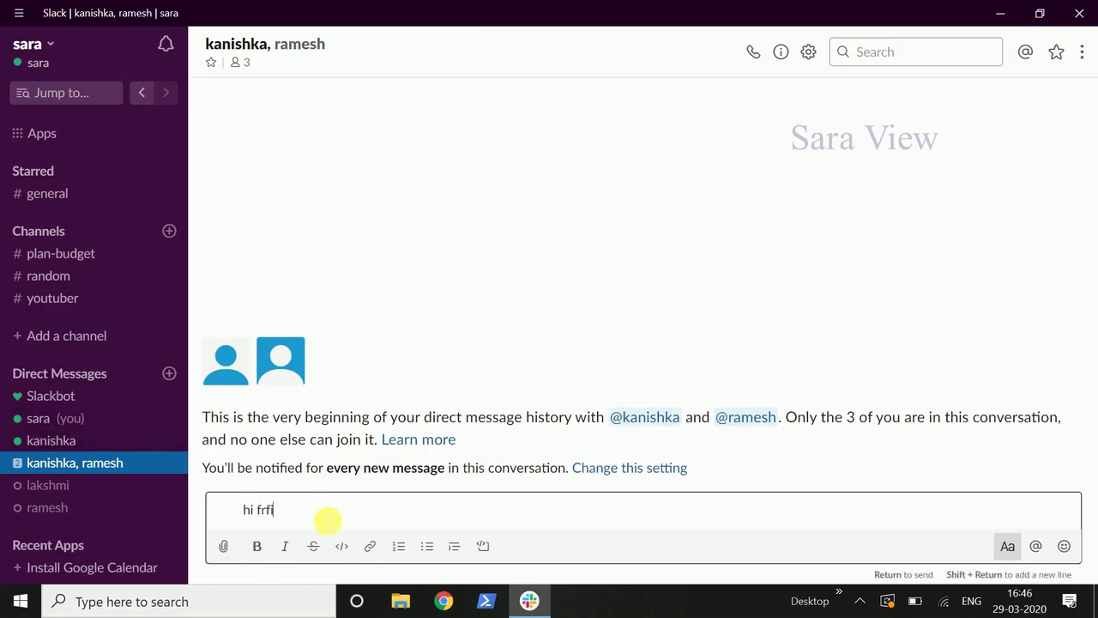
text(ends)
key(Return)
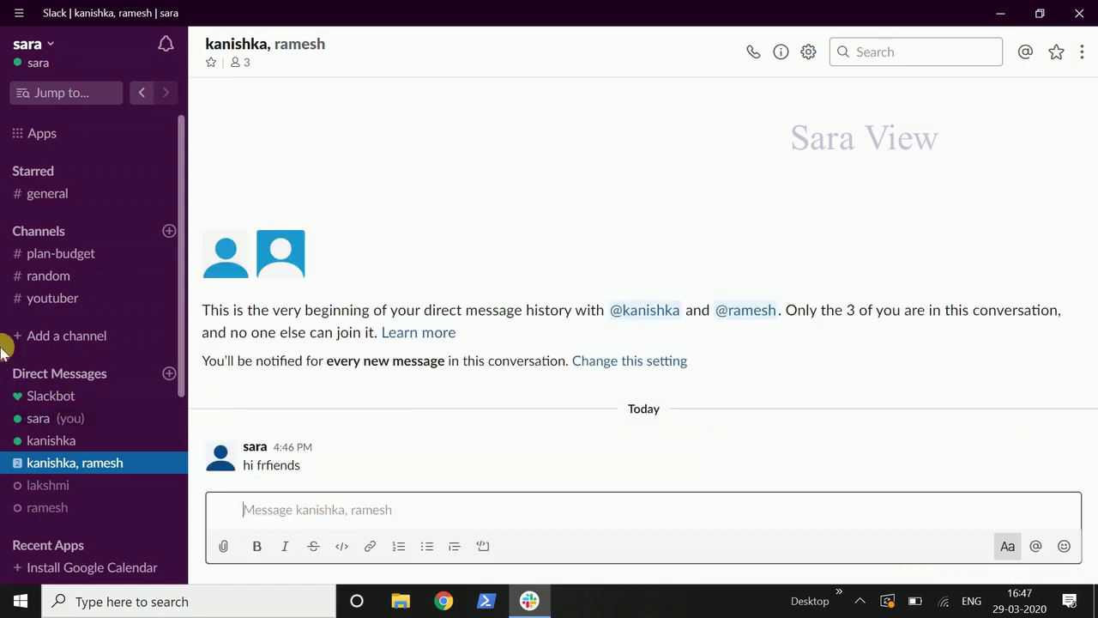
Step: Switch twice between the active teammate's one-to-one DM and the group DM, ending on the group
click(62, 442)
click(67, 468)
click(69, 442)
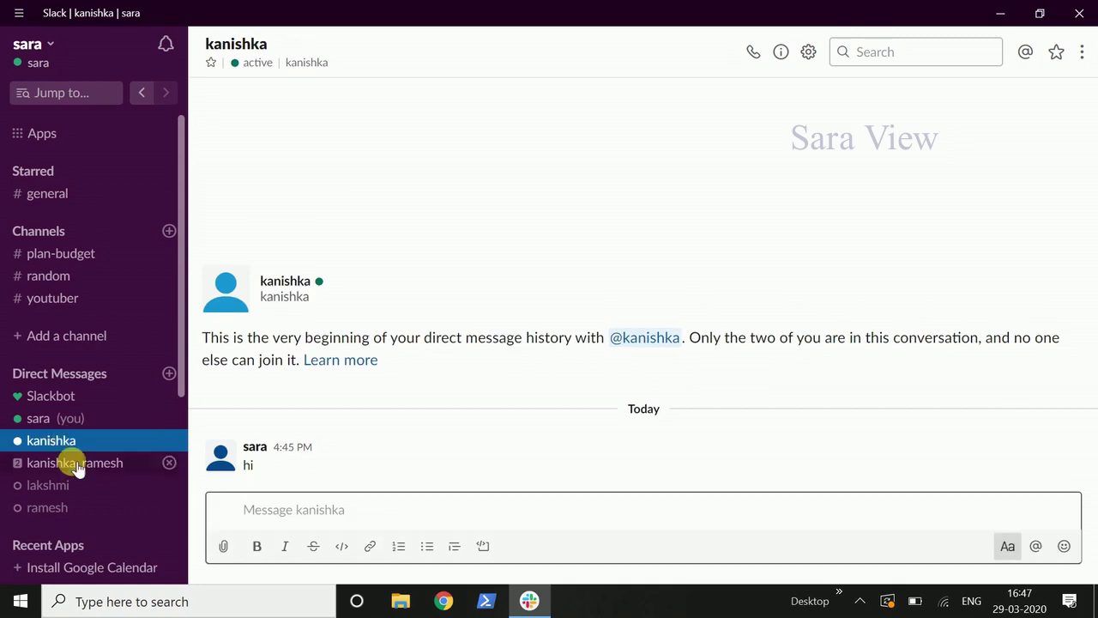
click(67, 468)
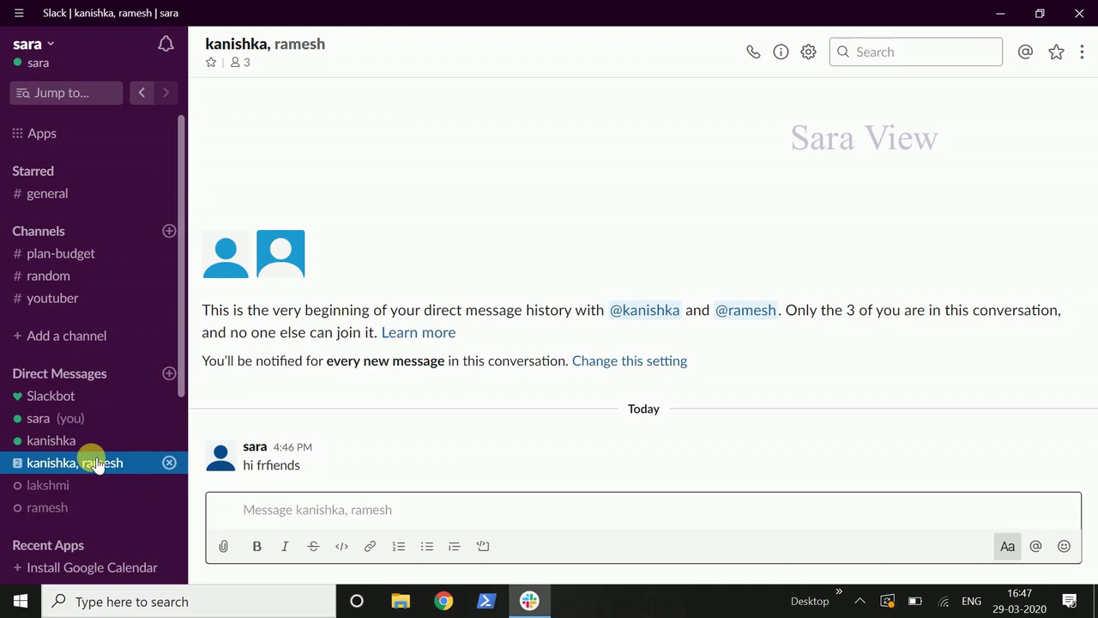
scroll(93, 459, down, 5)
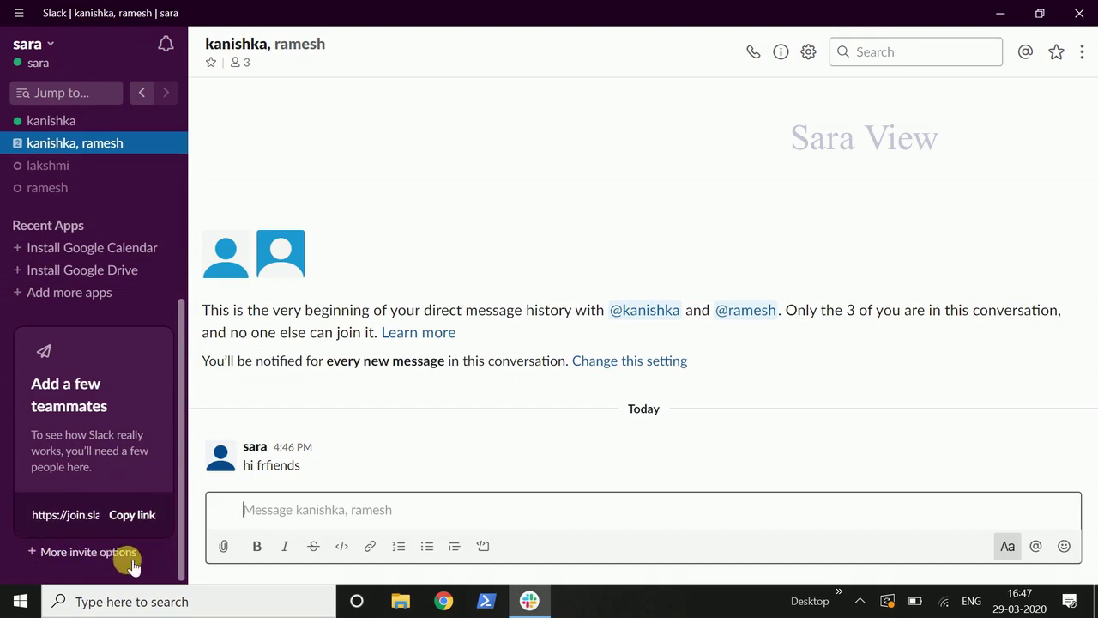
click(86, 552)
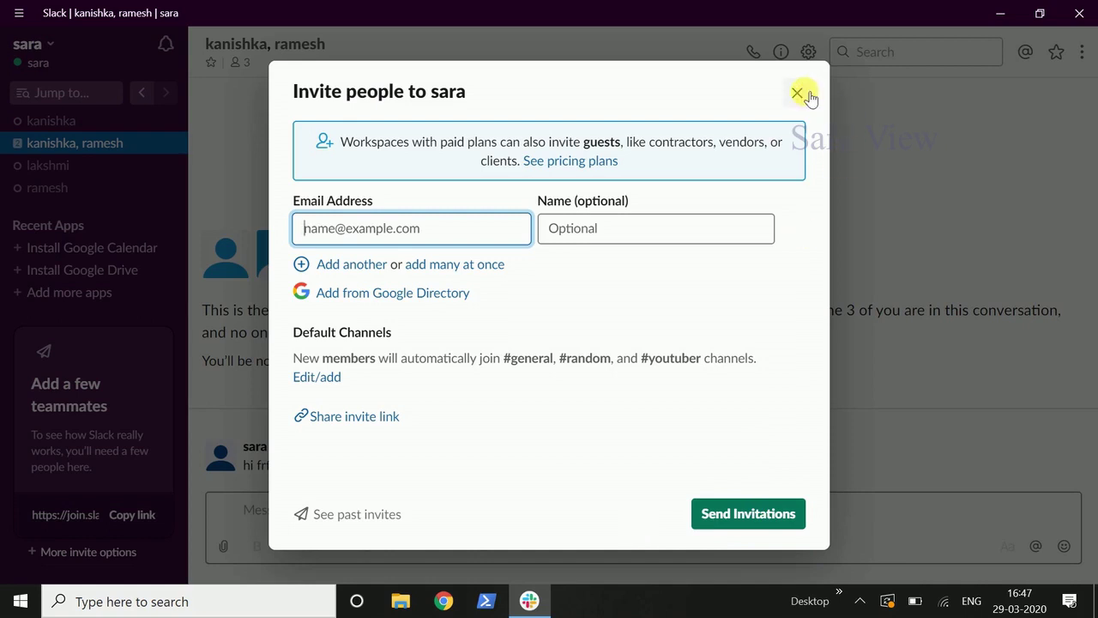
click(797, 93)
scroll(171, 220, up, 3)
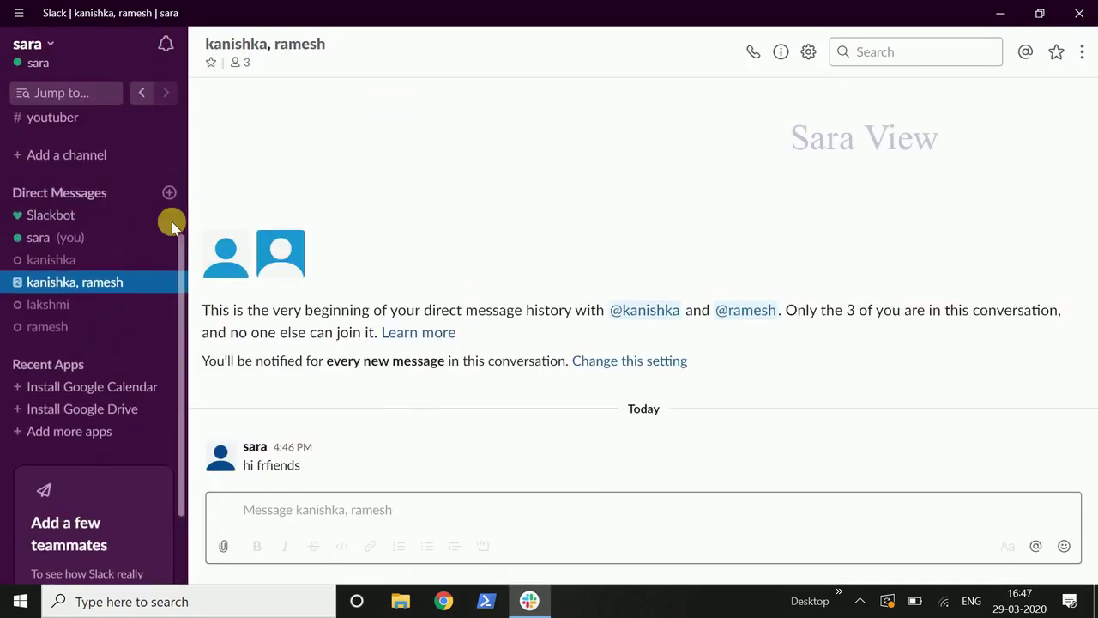
scroll(61, 262, up, 4)
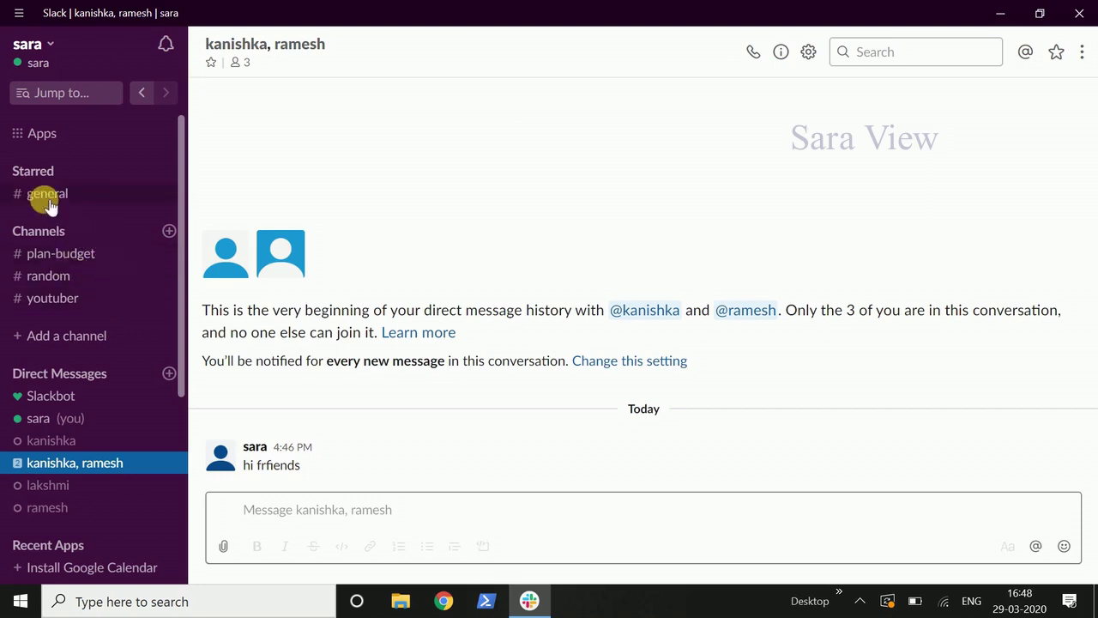
Step: Browse #general, #youtuber and #plan-budget, finishing in the #random channel
click(81, 198)
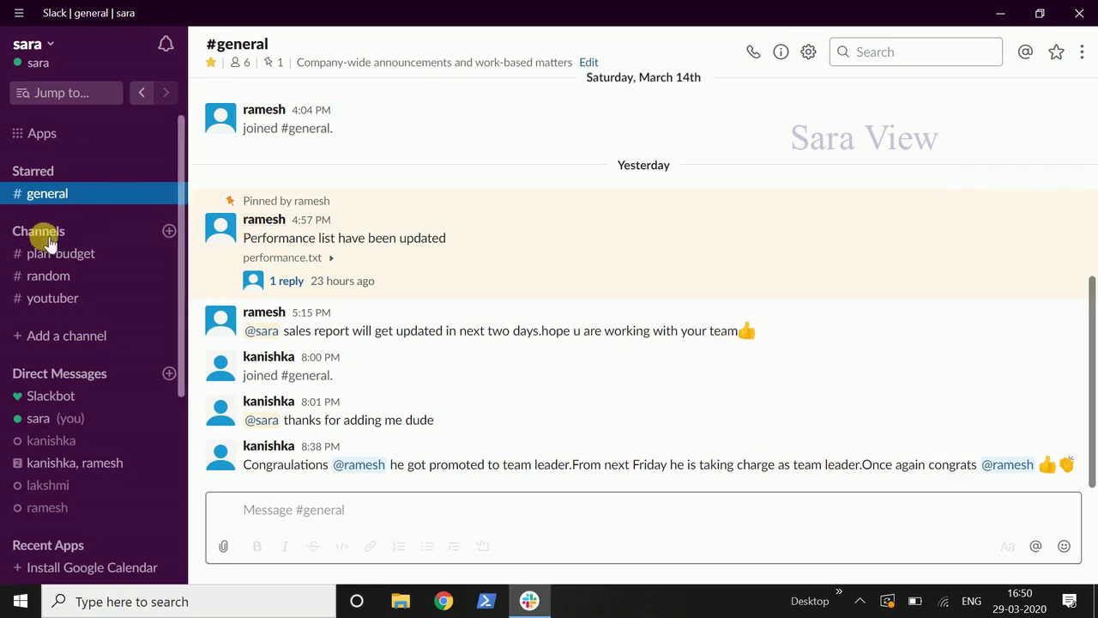
drag(49, 255, 53, 294)
click(51, 297)
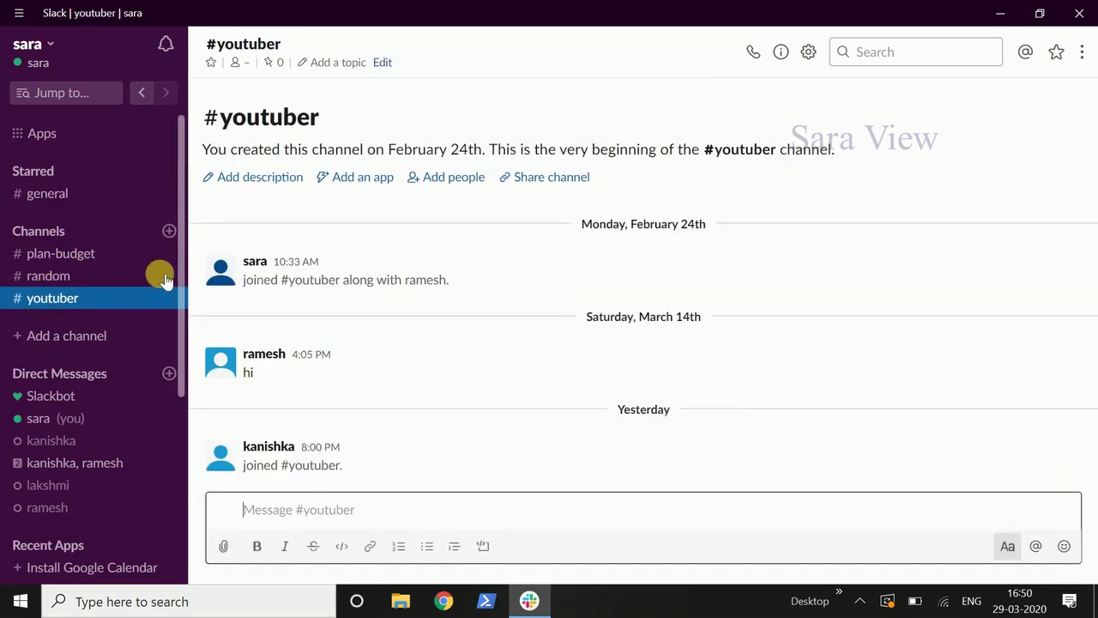
click(51, 253)
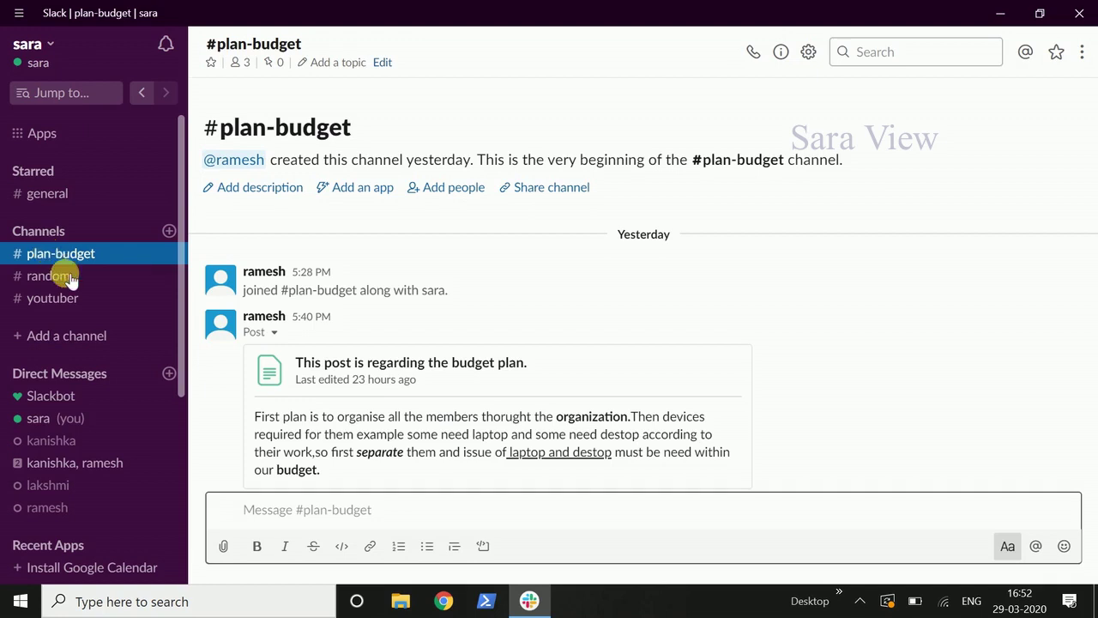
click(71, 277)
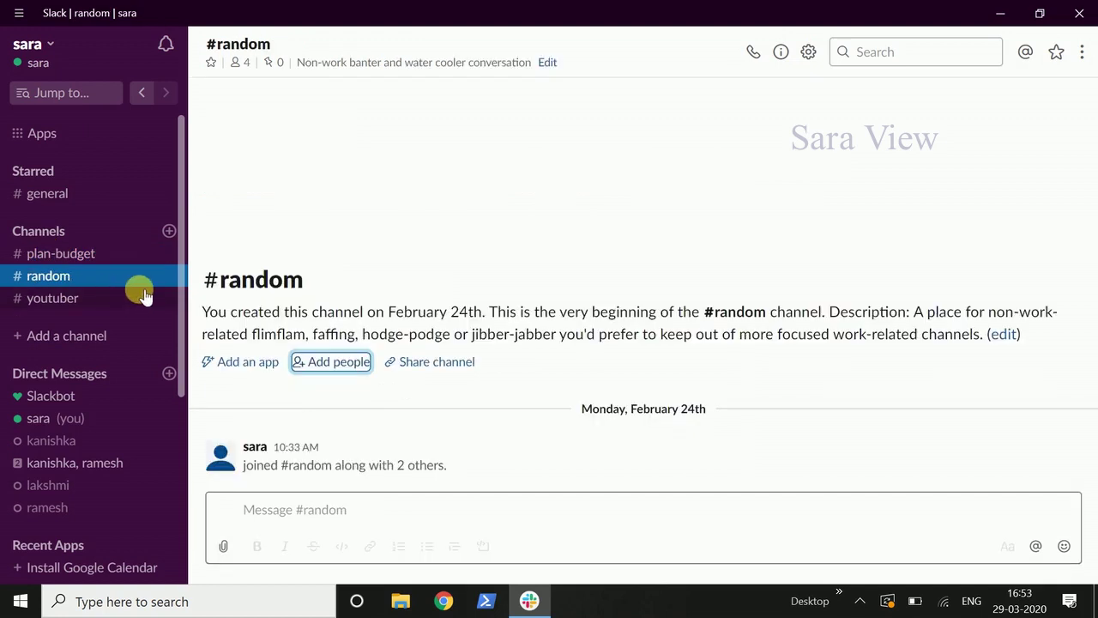
Step: Create a new channel named 'marketing'
click(172, 236)
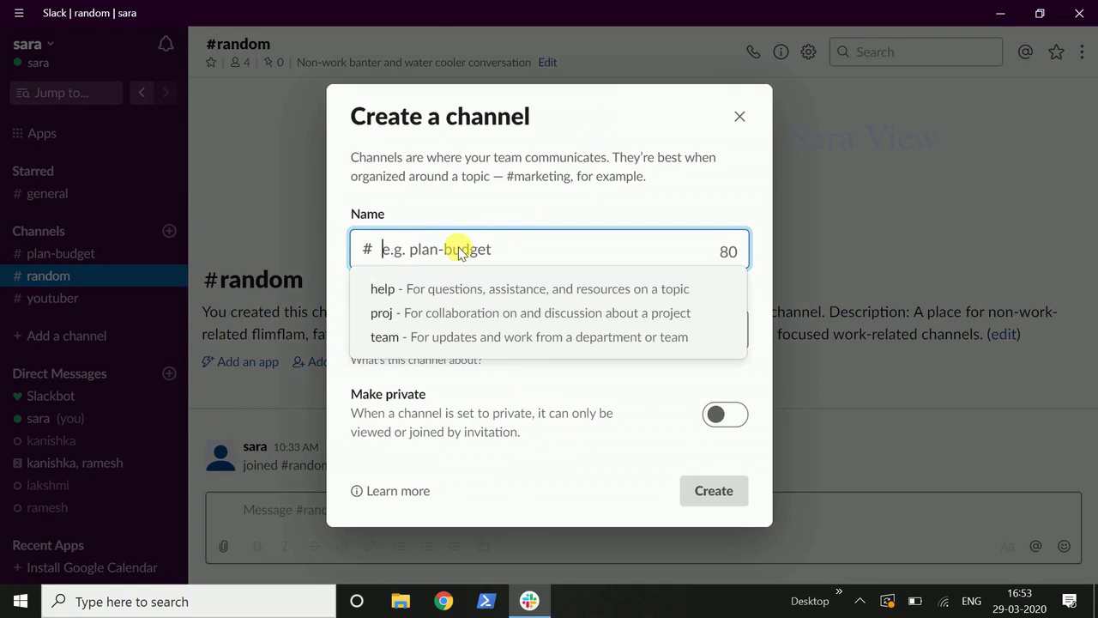
text(mar)
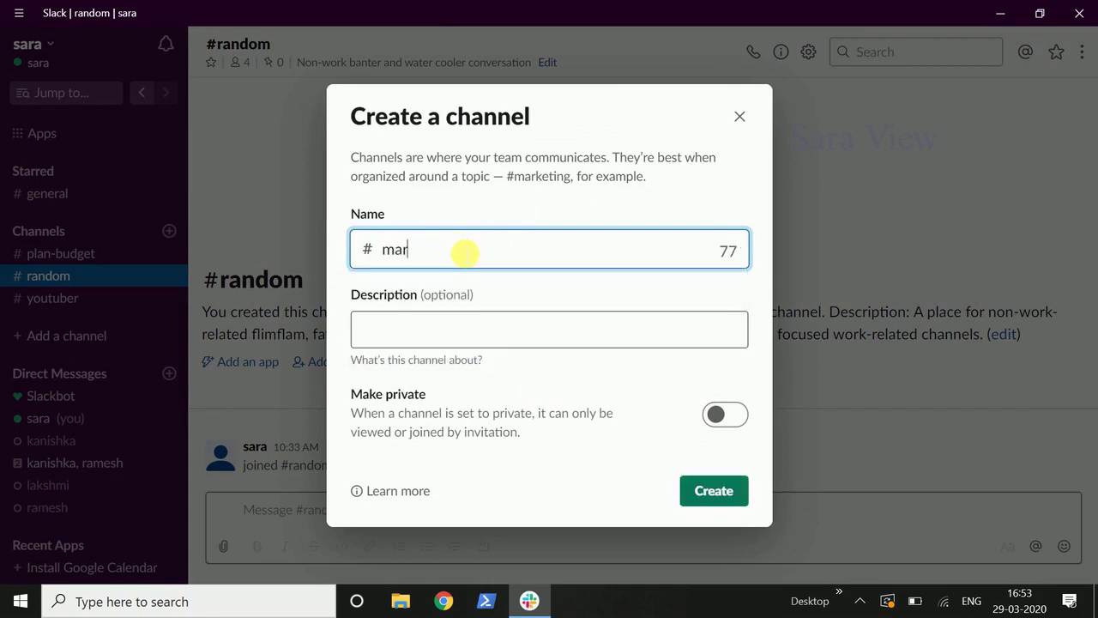
text(keting)
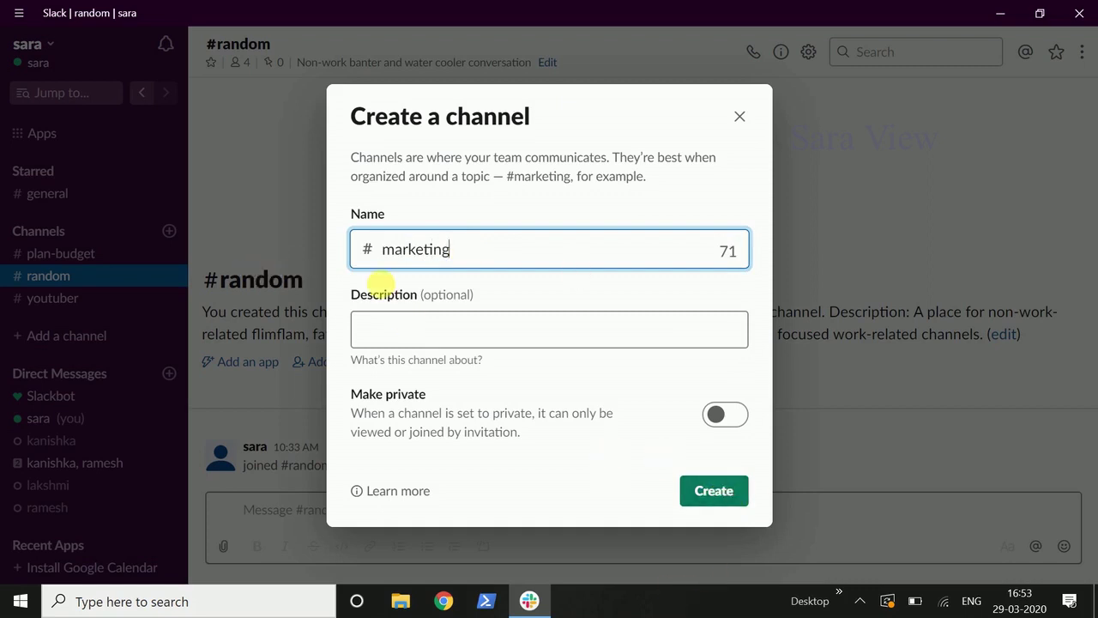
click(712, 498)
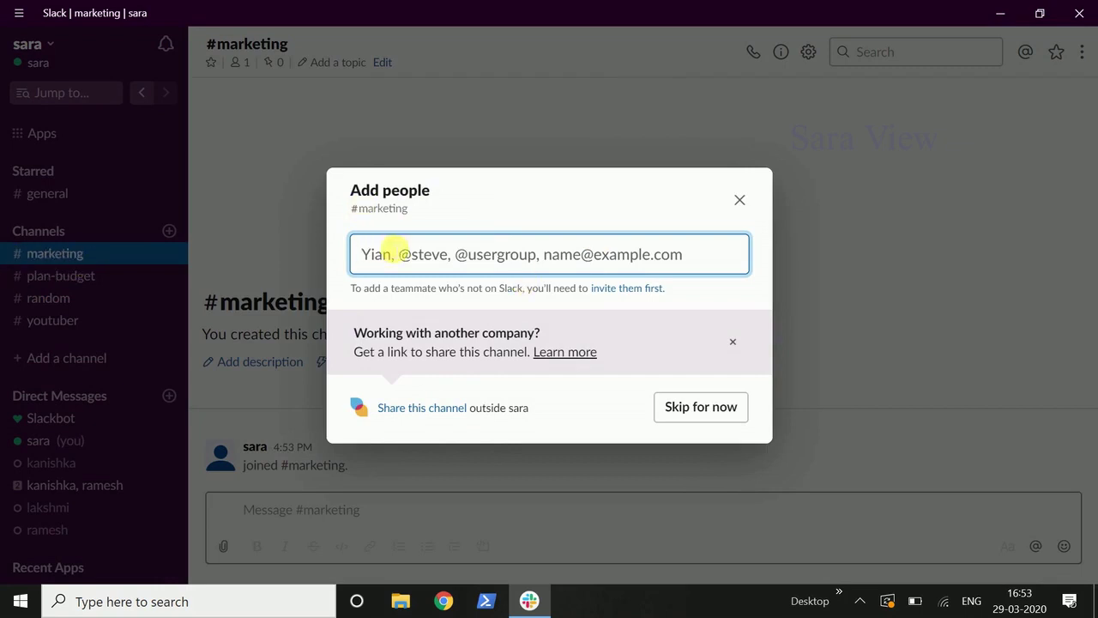
Step: Add the away teammate to #marketing, then switch to #general with Alt+Up
text(ram)
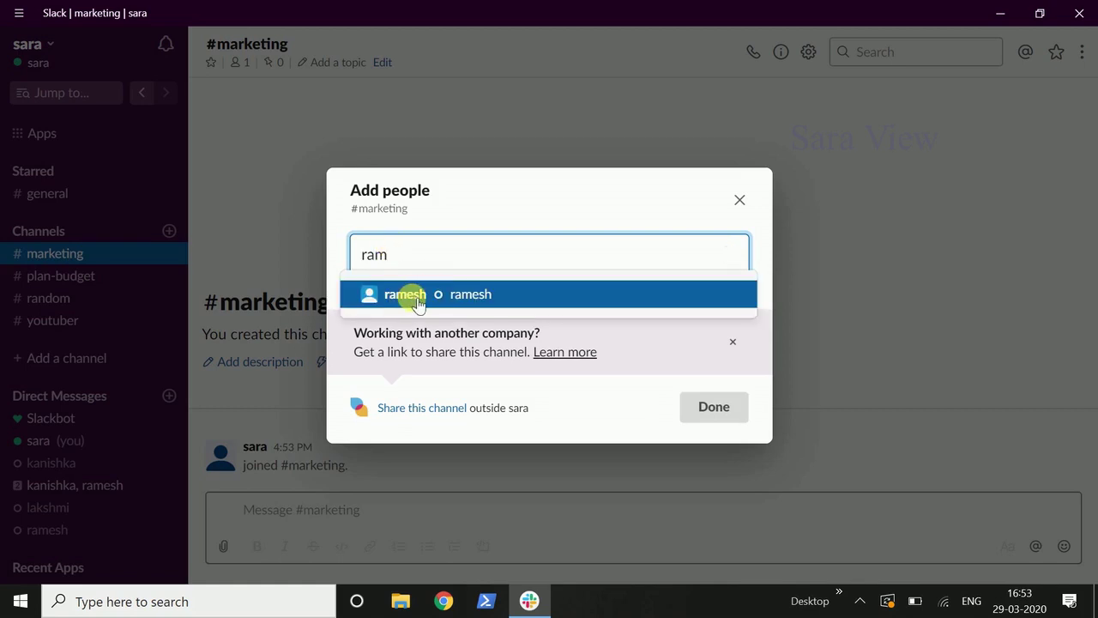
click(417, 301)
click(719, 370)
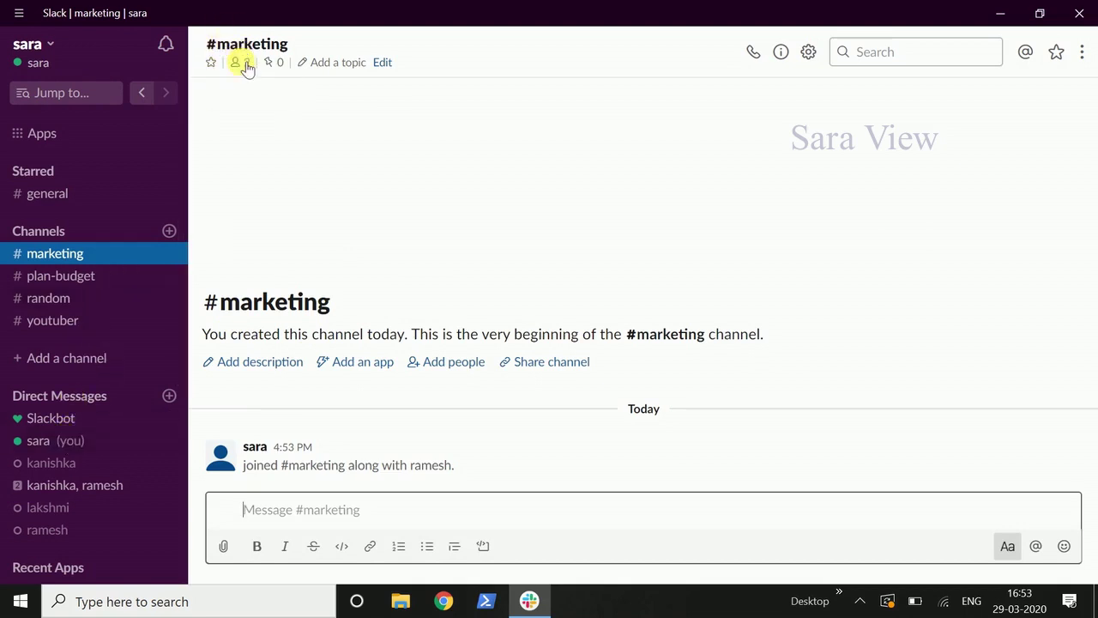
key(alt+Up)
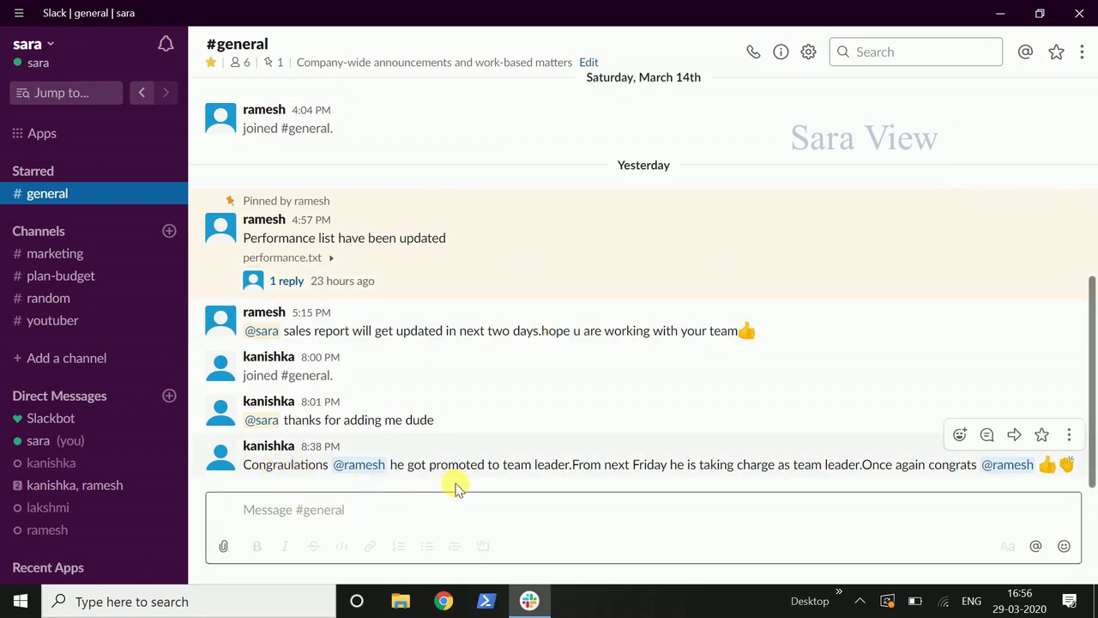
Step: Pin the latest congratulations message to #general
click(1071, 437)
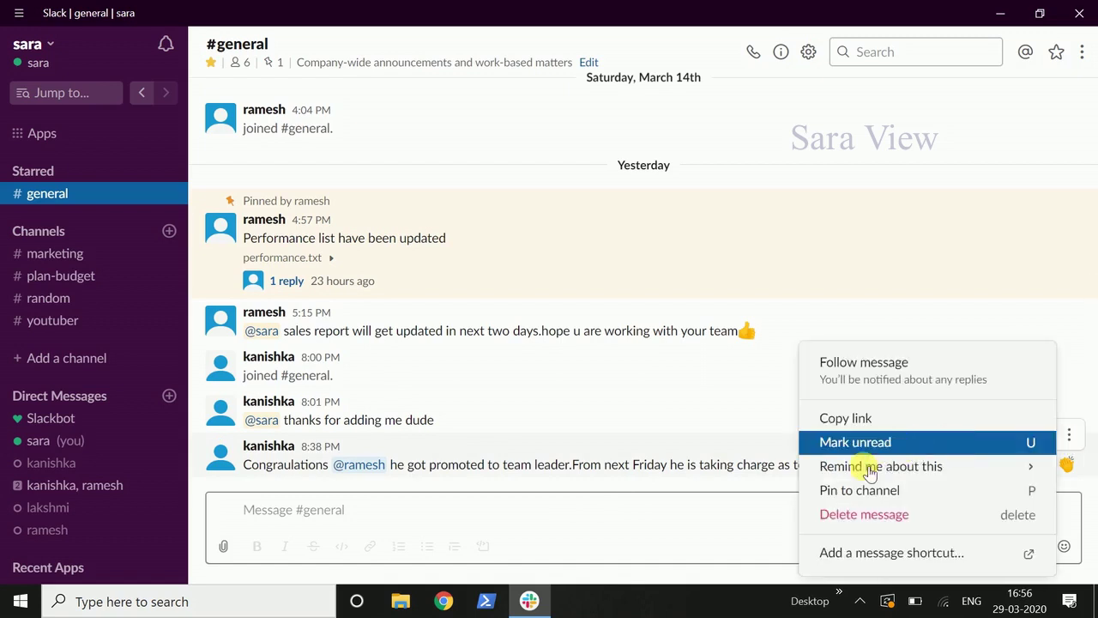
click(899, 494)
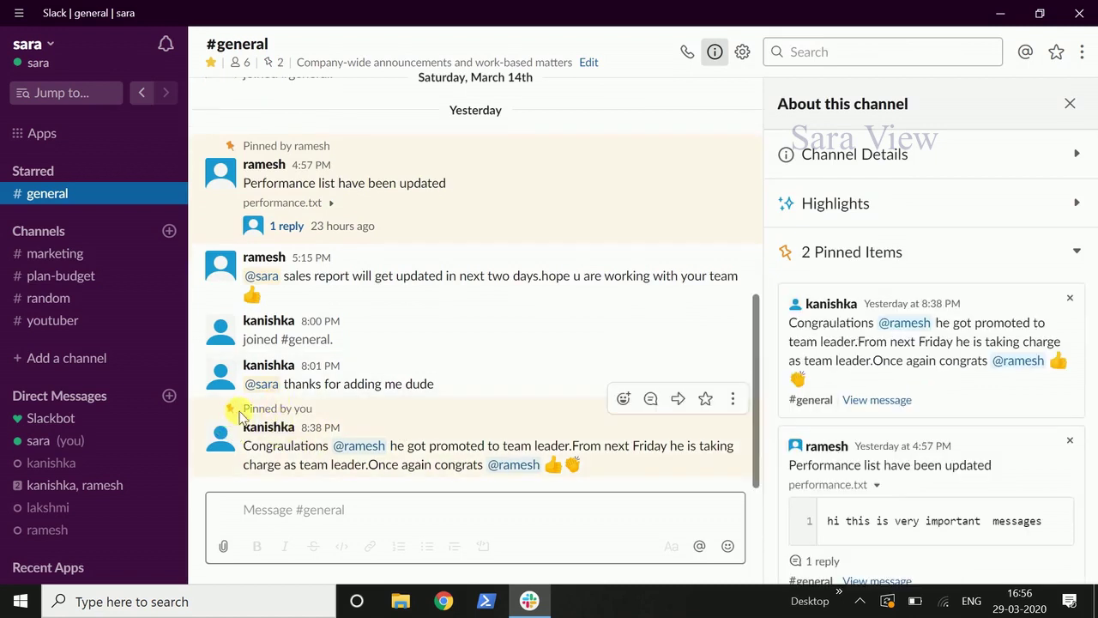
click(1070, 103)
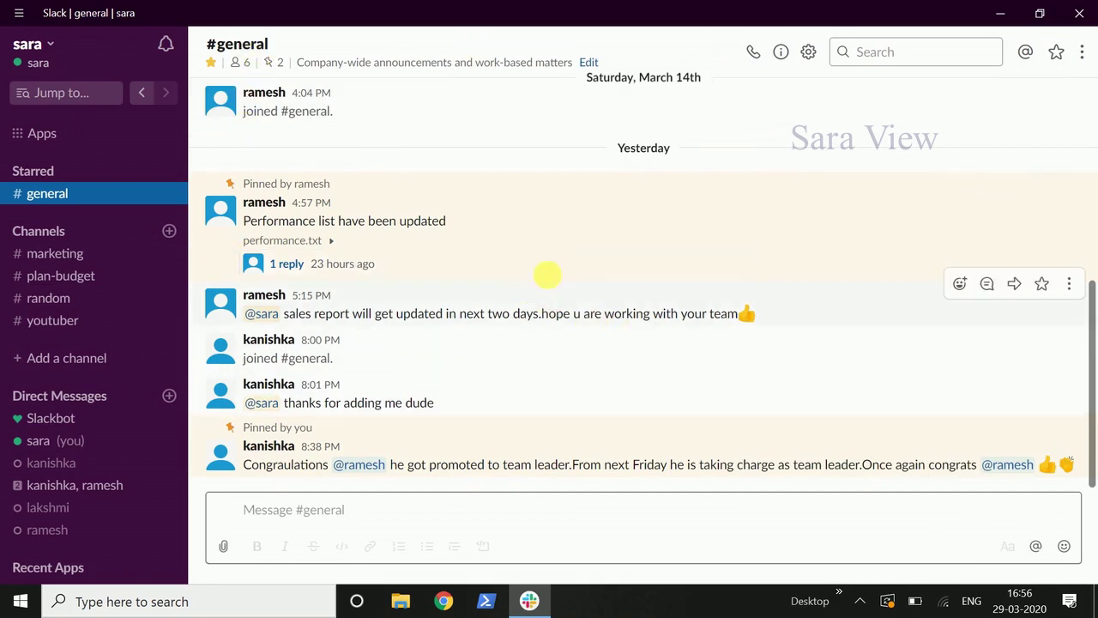
Step: Review #general's channel details and shared files in the info panel, then close it
click(781, 54)
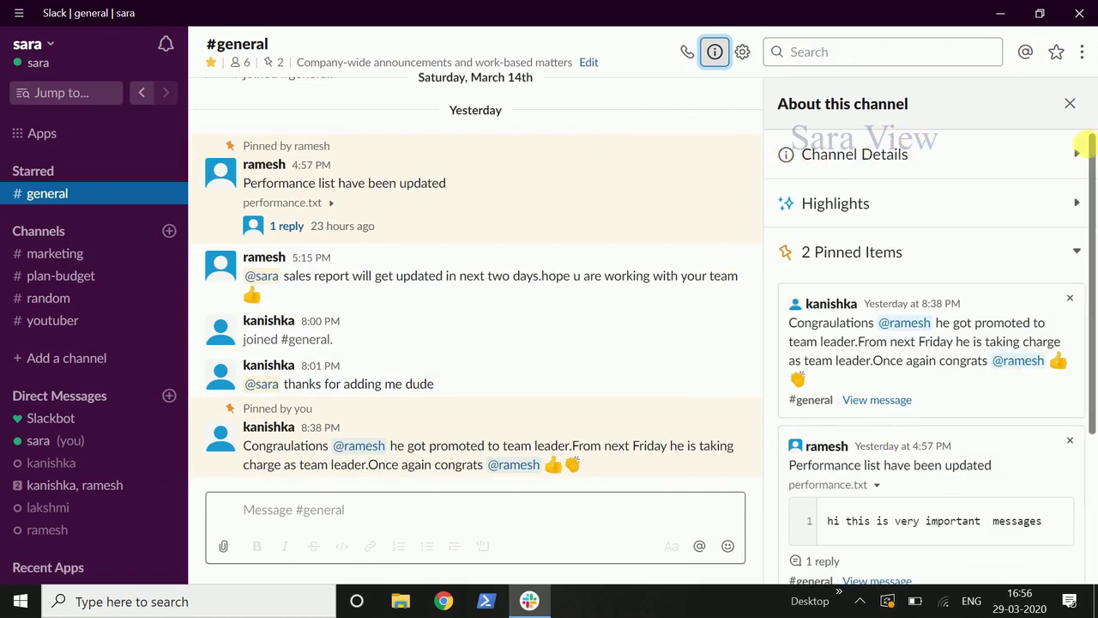
click(1072, 154)
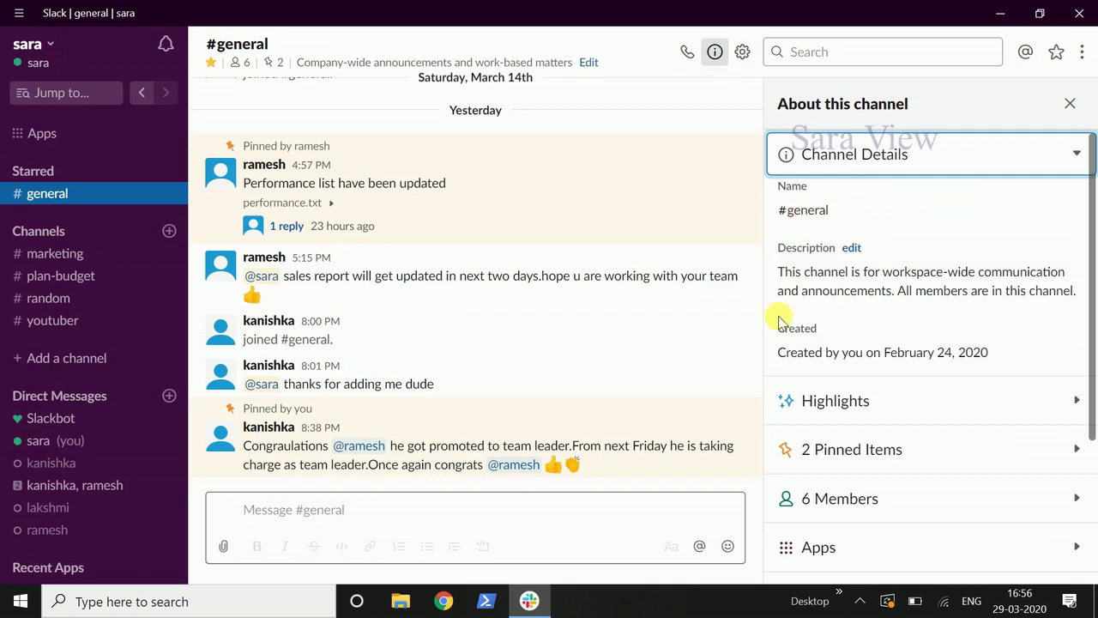
scroll(968, 332, down, 3)
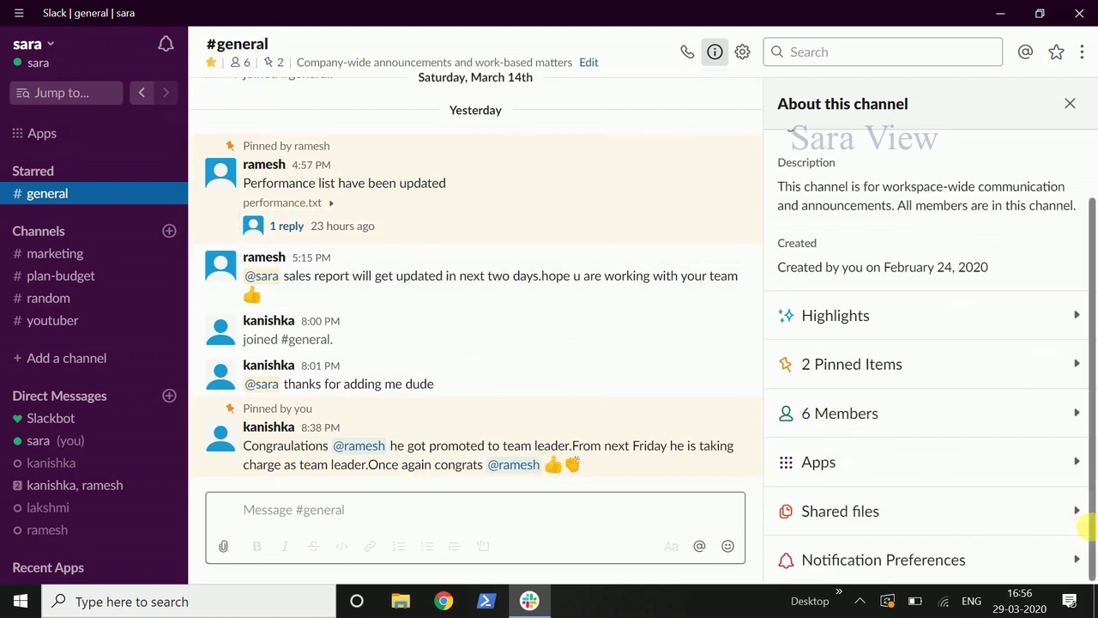
scroll(466, 338, up, 10)
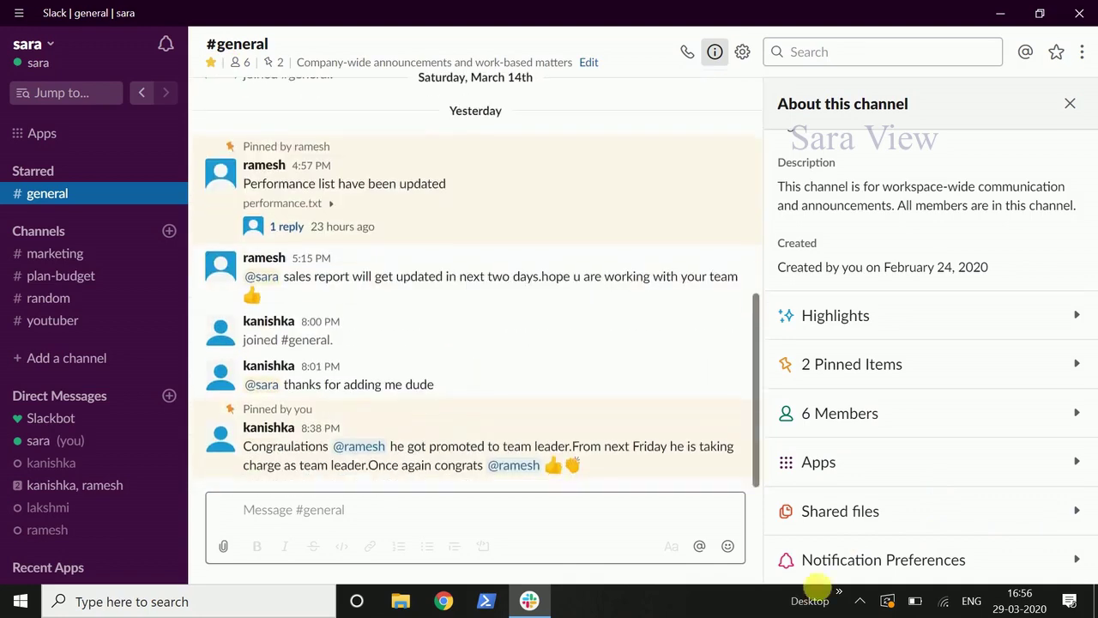
click(1071, 510)
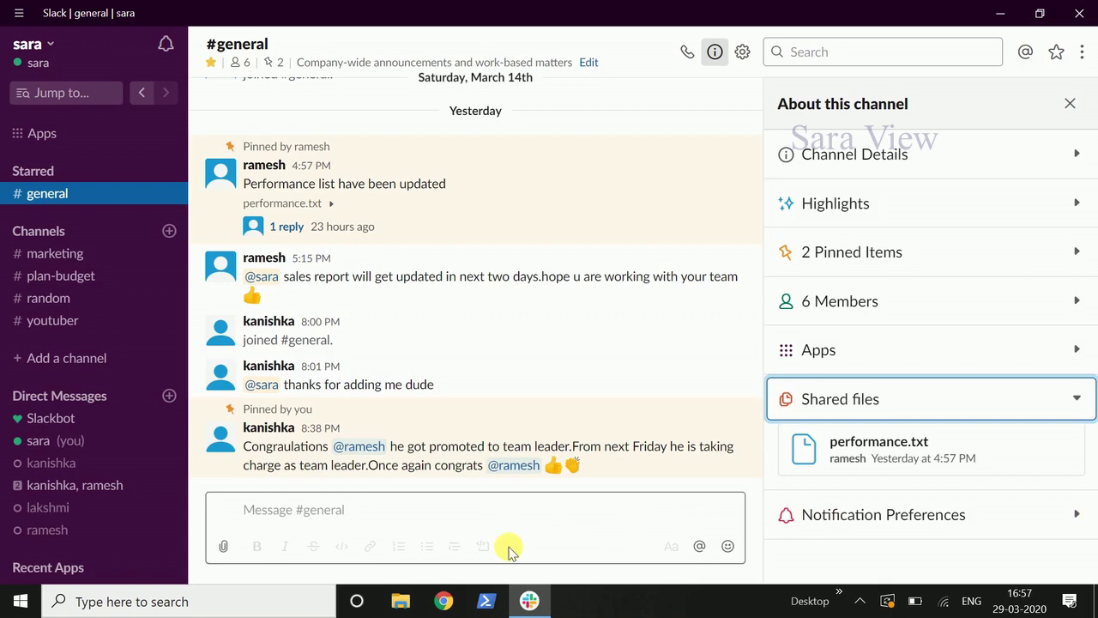
click(1071, 104)
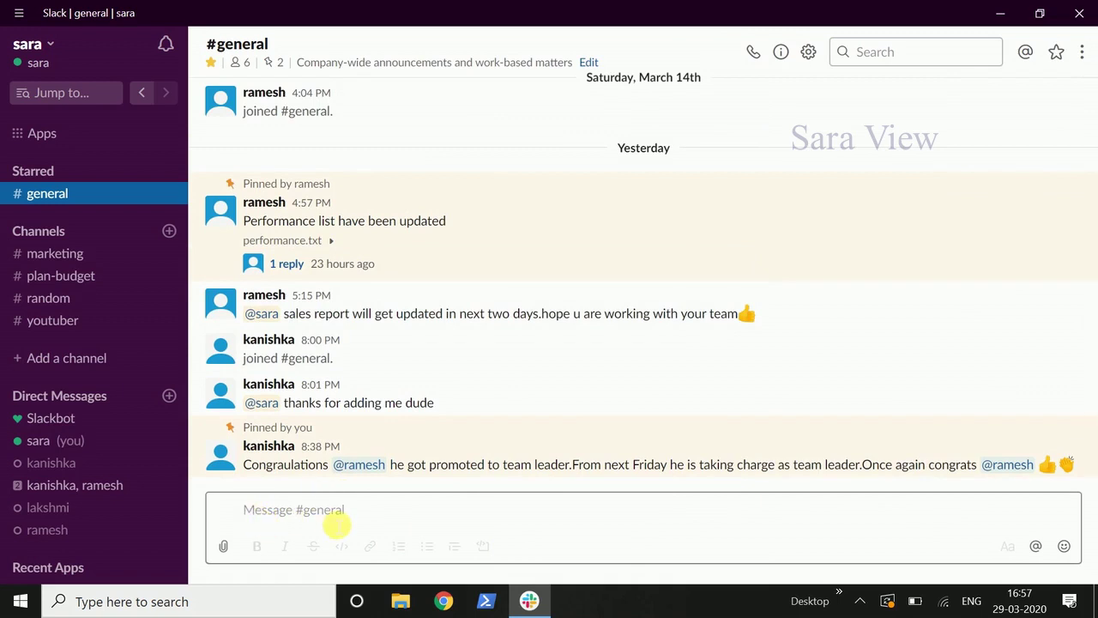
Step: Post 'hi friends' in #general and start typing 'customer information is attached'
click(279, 510)
text(hi friends)
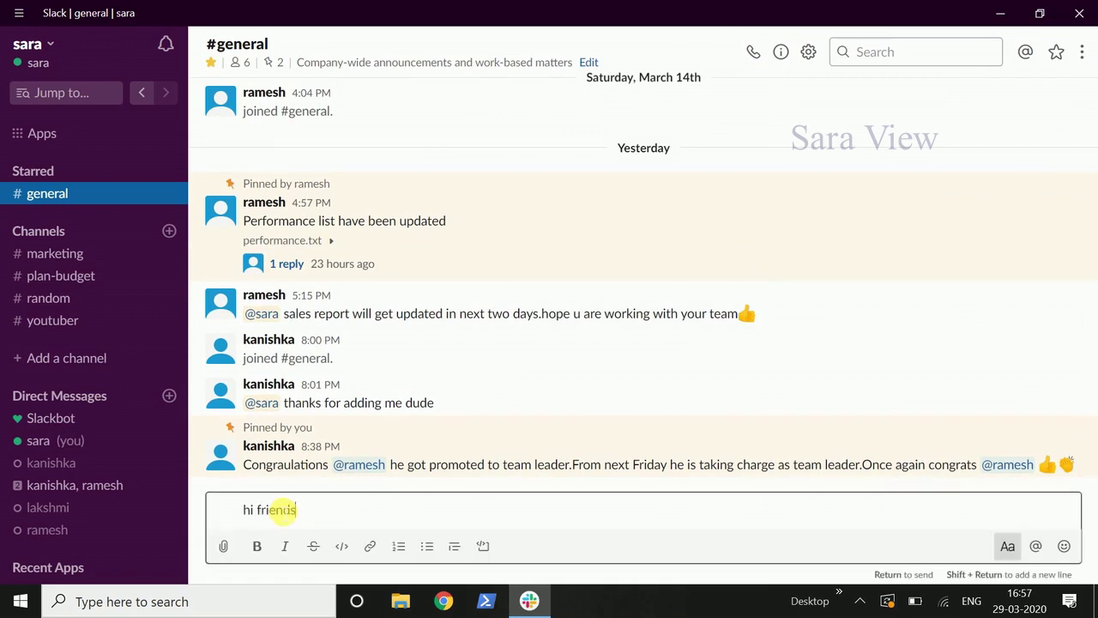
key(Return)
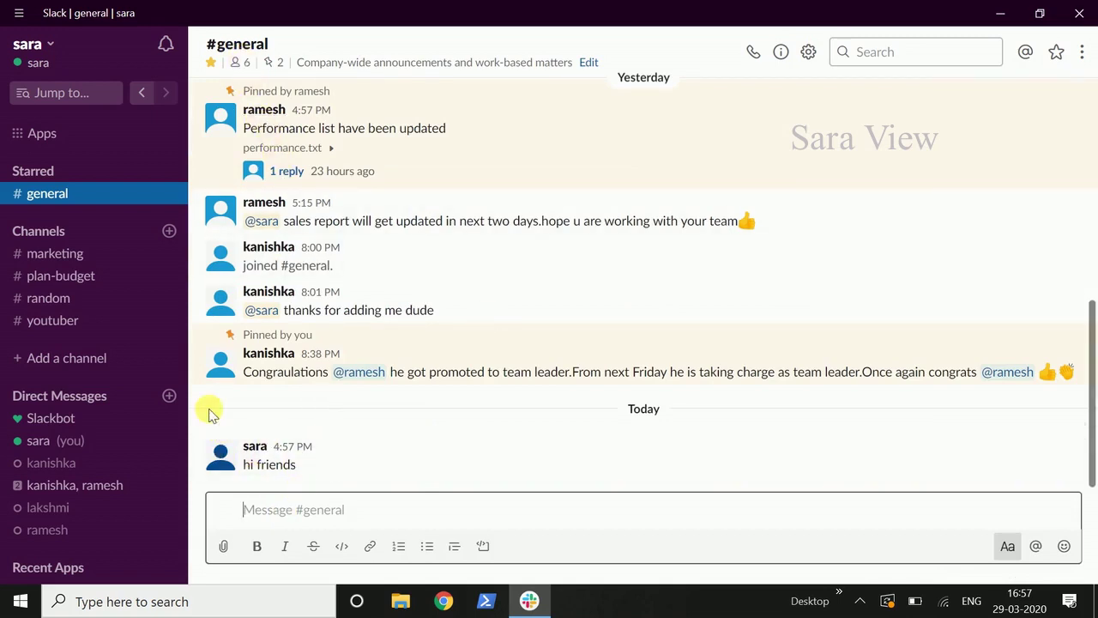
text(customer information is attached)
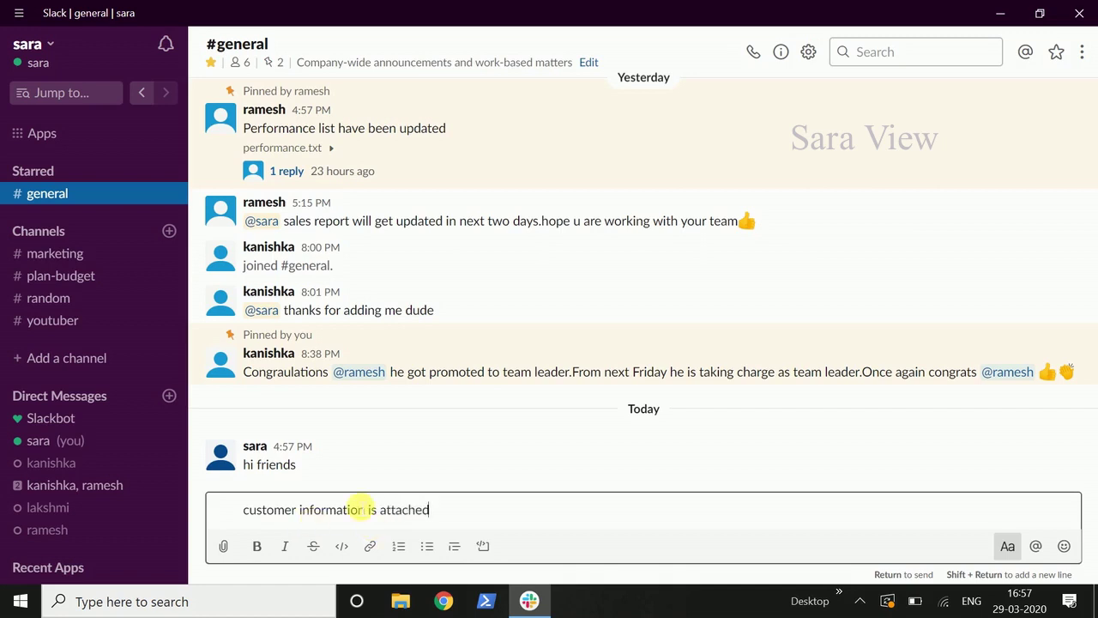
Step: Upload Customer information.xlsx with the note to #general and star that message
click(225, 549)
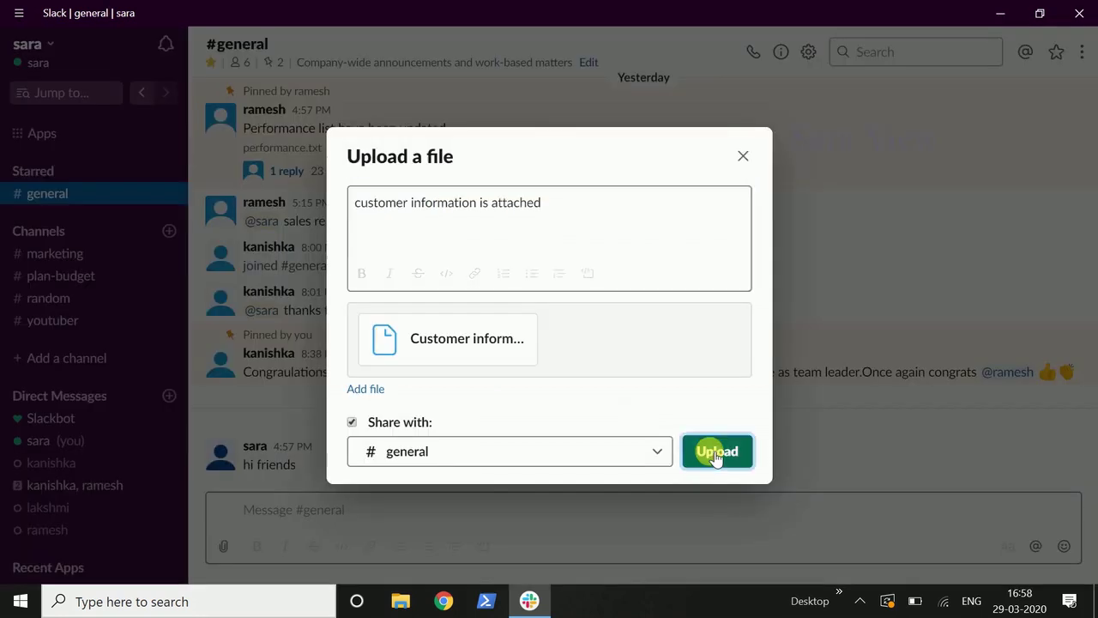
click(712, 452)
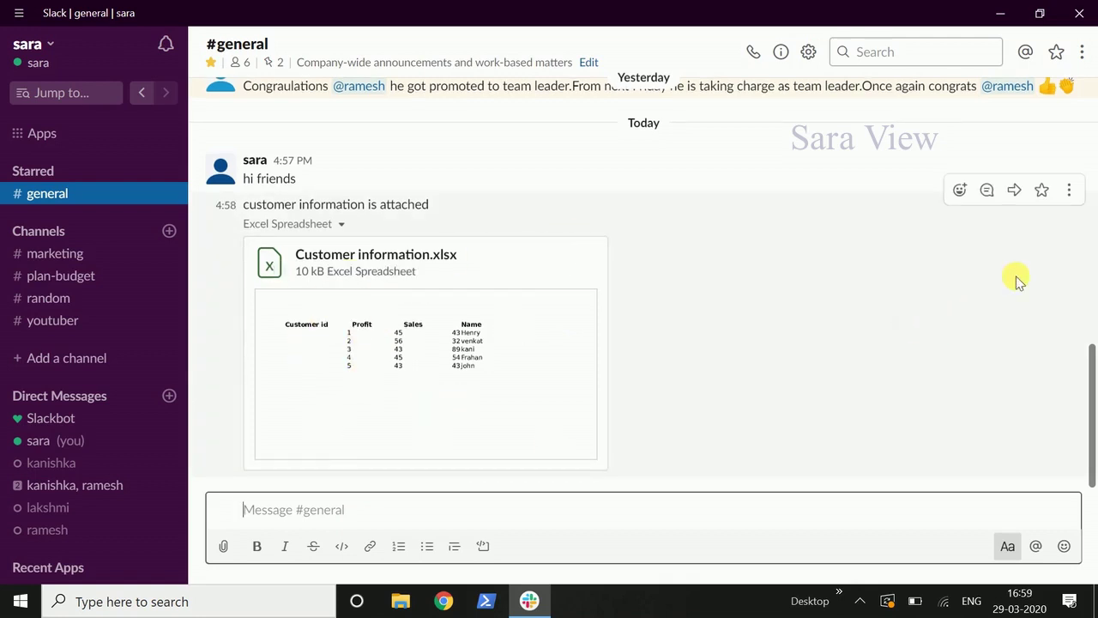
click(1043, 189)
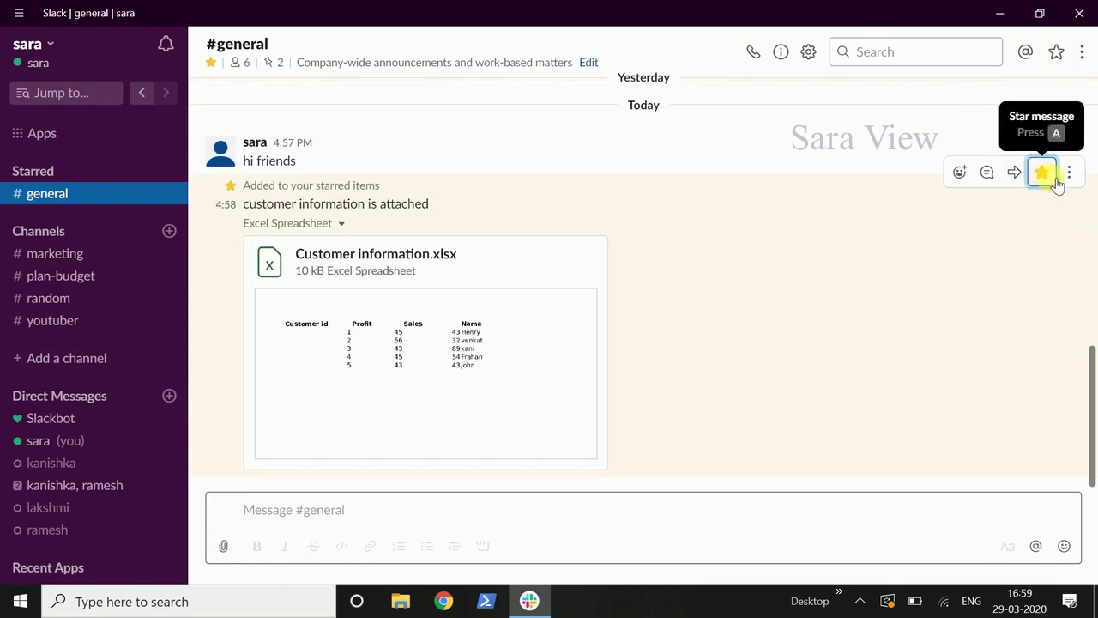
scroll(532, 339, up, 15)
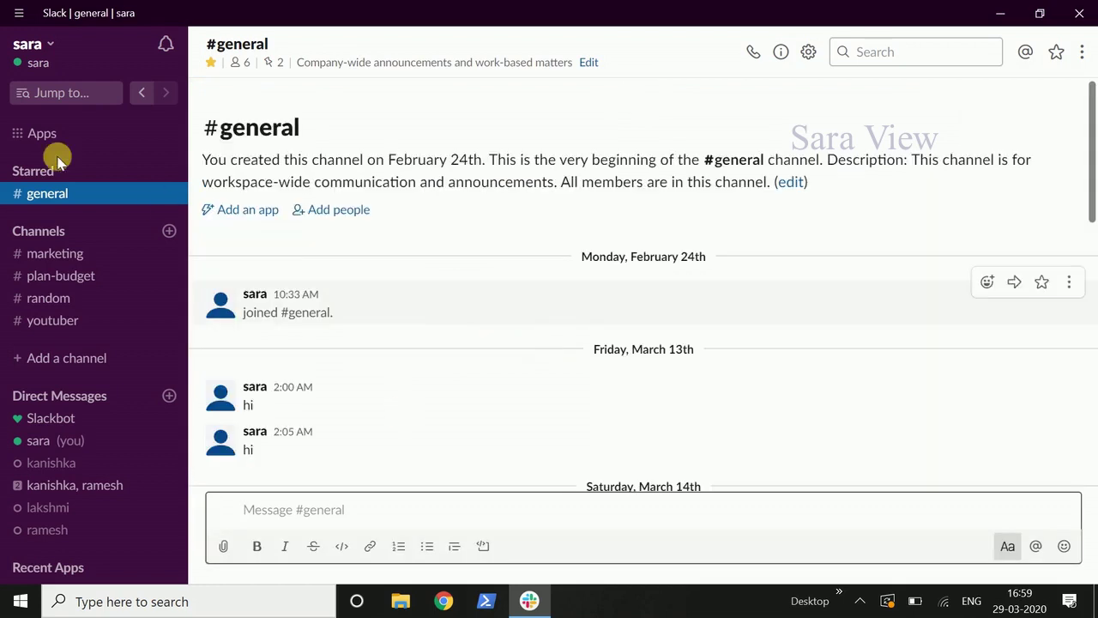
Step: Set notifications to 'Direct messages, mentions & keywords' in Preferences
click(52, 45)
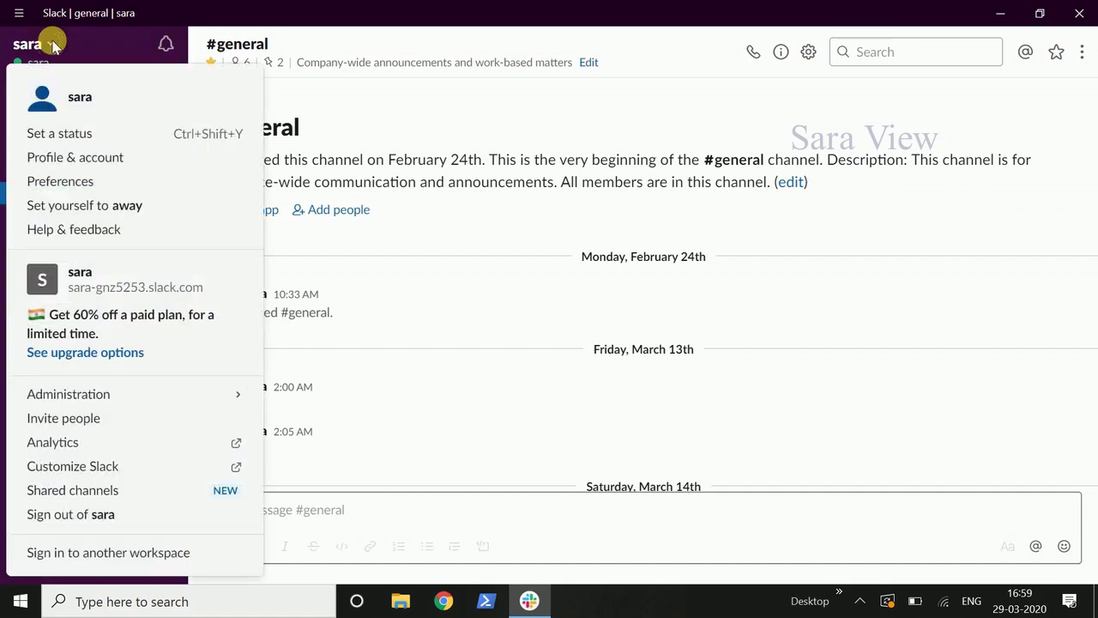
click(81, 183)
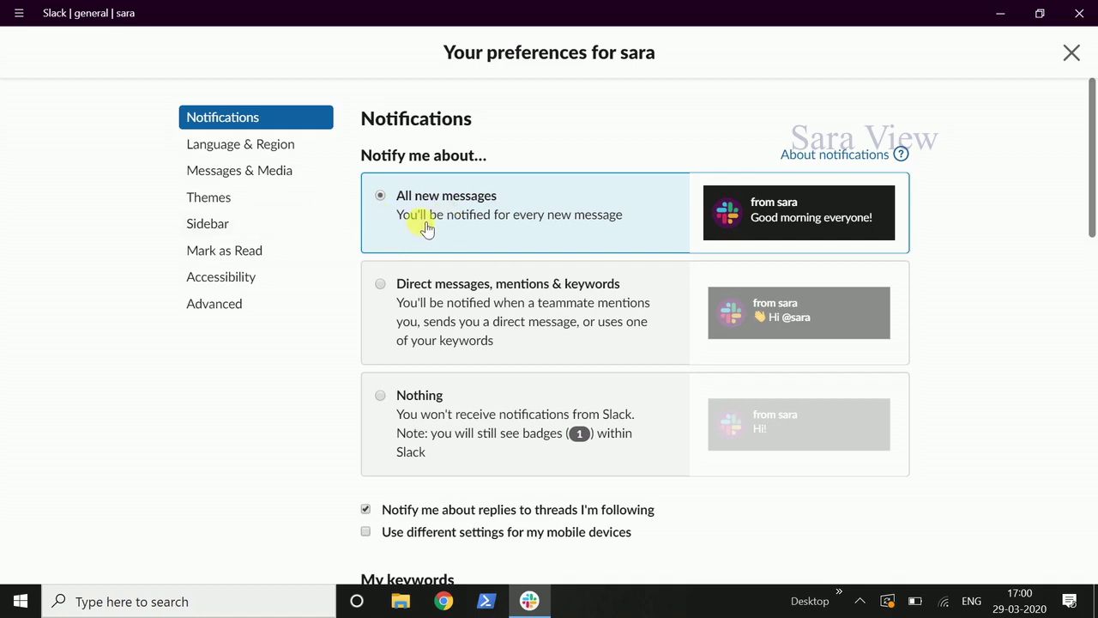
click(380, 284)
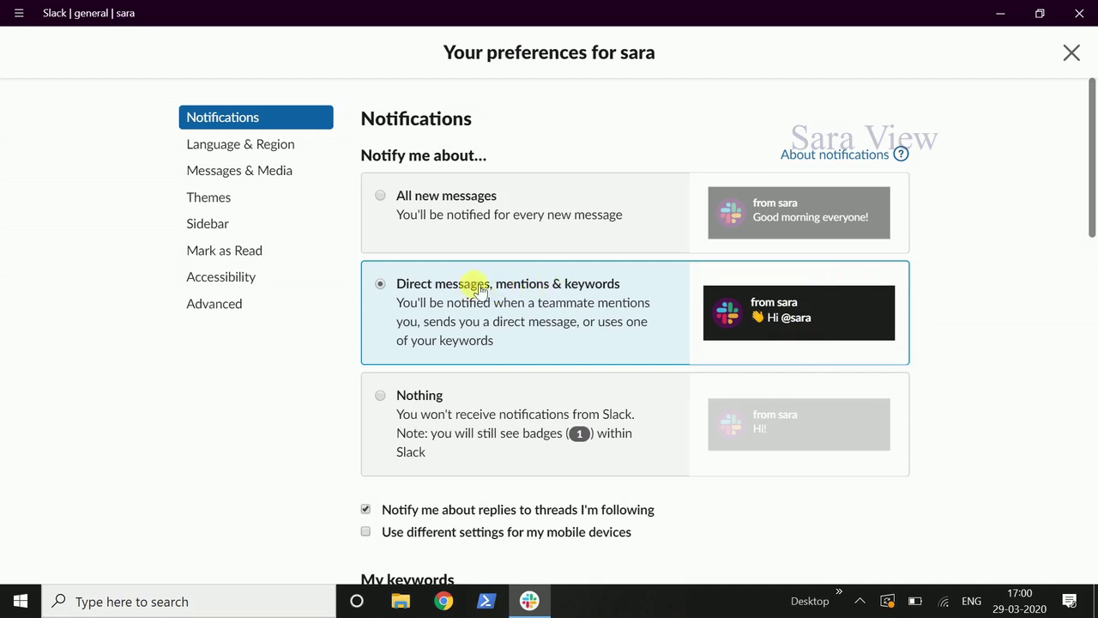
Step: Add your own username as a notification keyword under My keywords and close Preferences
scroll(607, 483, down, 2)
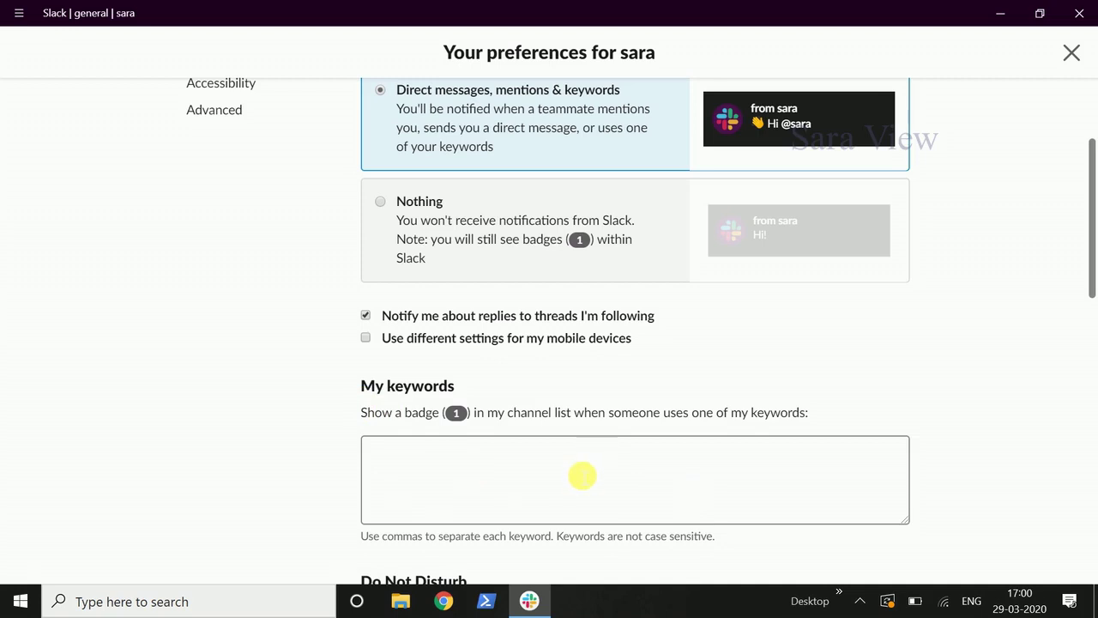
click(582, 475)
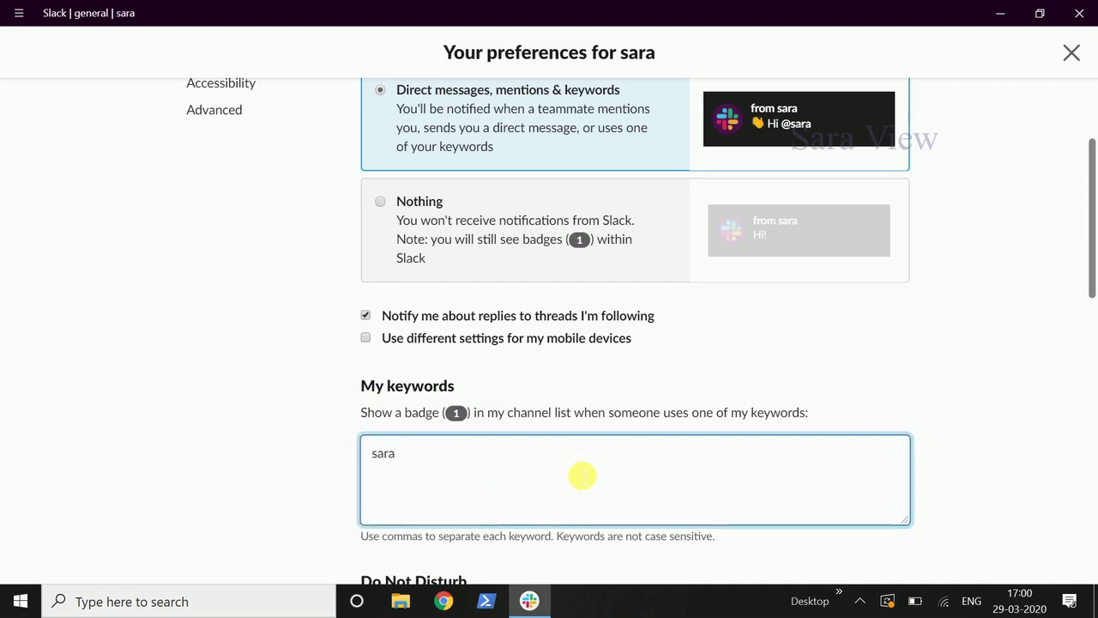
click(453, 446)
text(.slack)
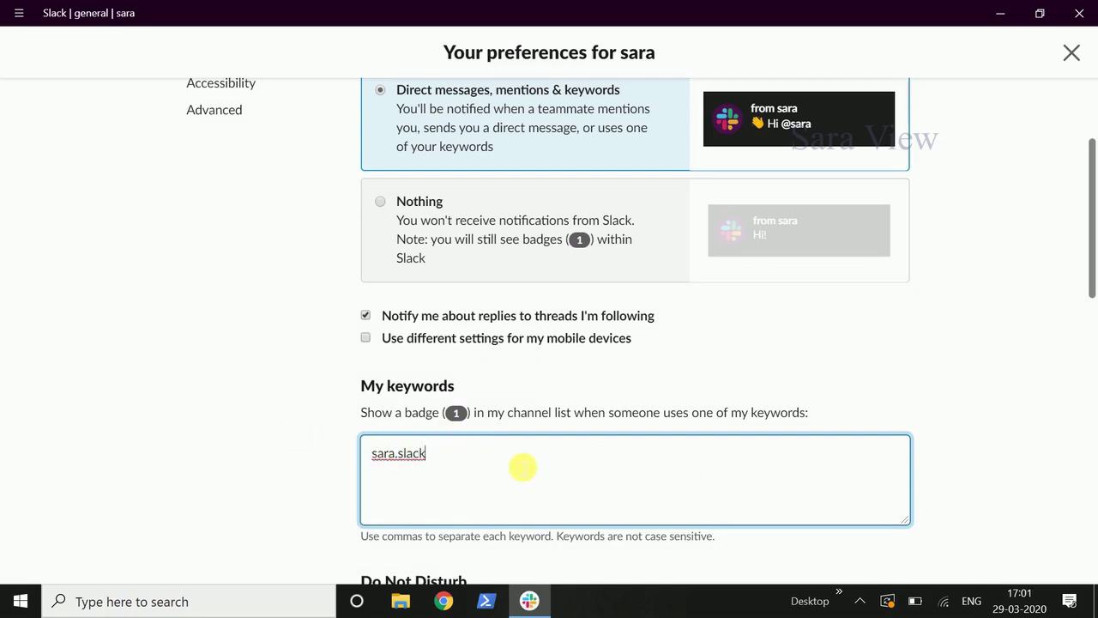
scroll(522, 466, down, 1)
scroll(374, 283, up, 4)
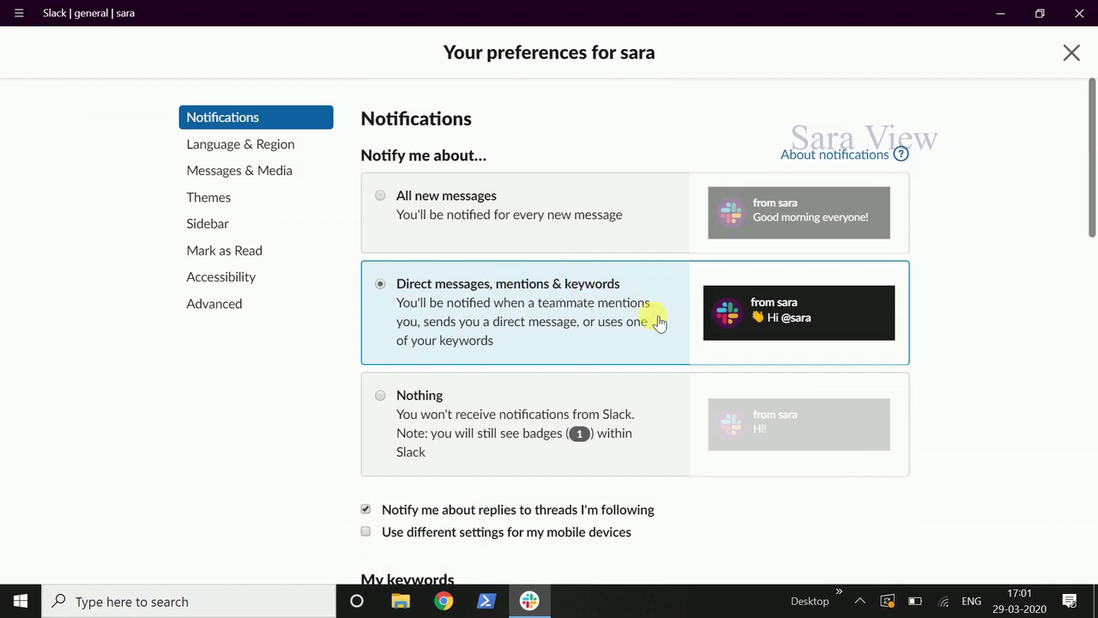
scroll(649, 328, down, 3)
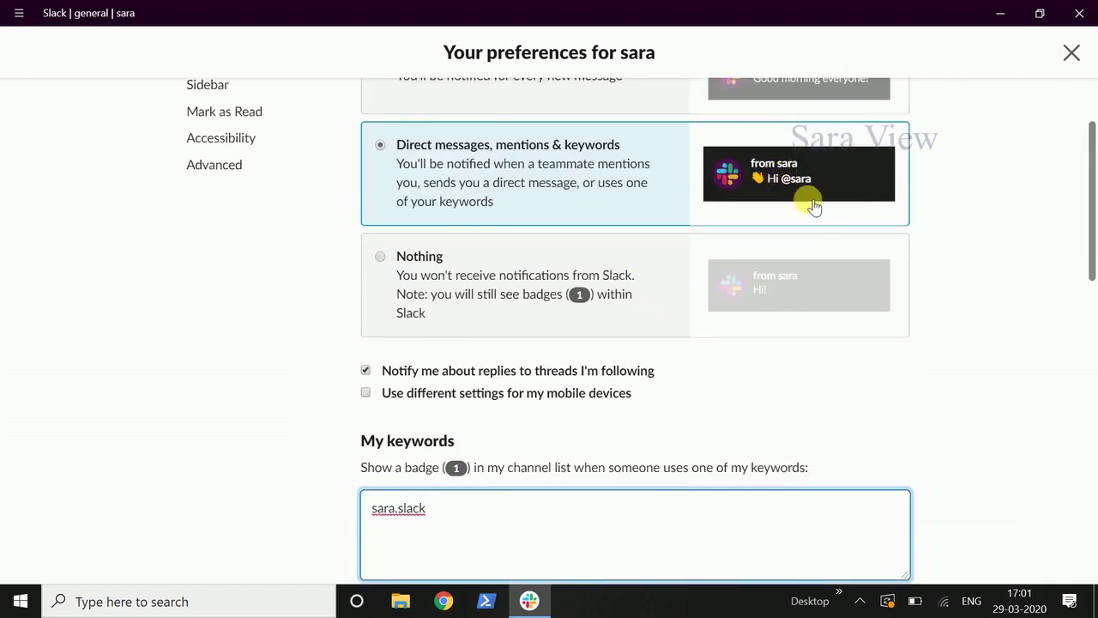
click(1073, 53)
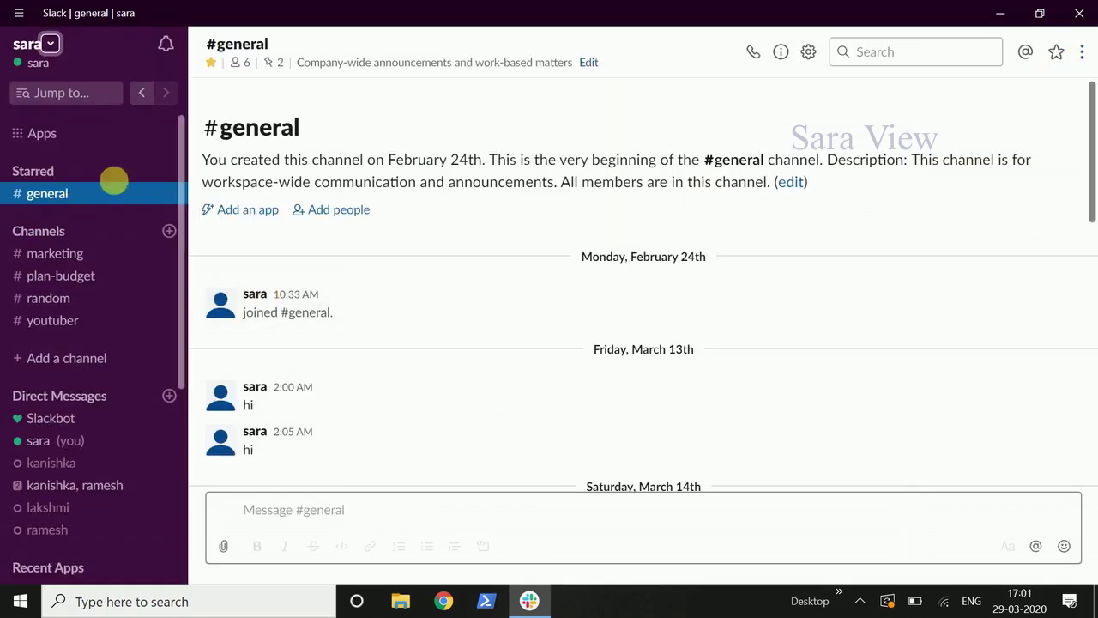
Step: Open Preferences from the workspace menu, landing on the Notifications page
scroll(562, 396, down, 5)
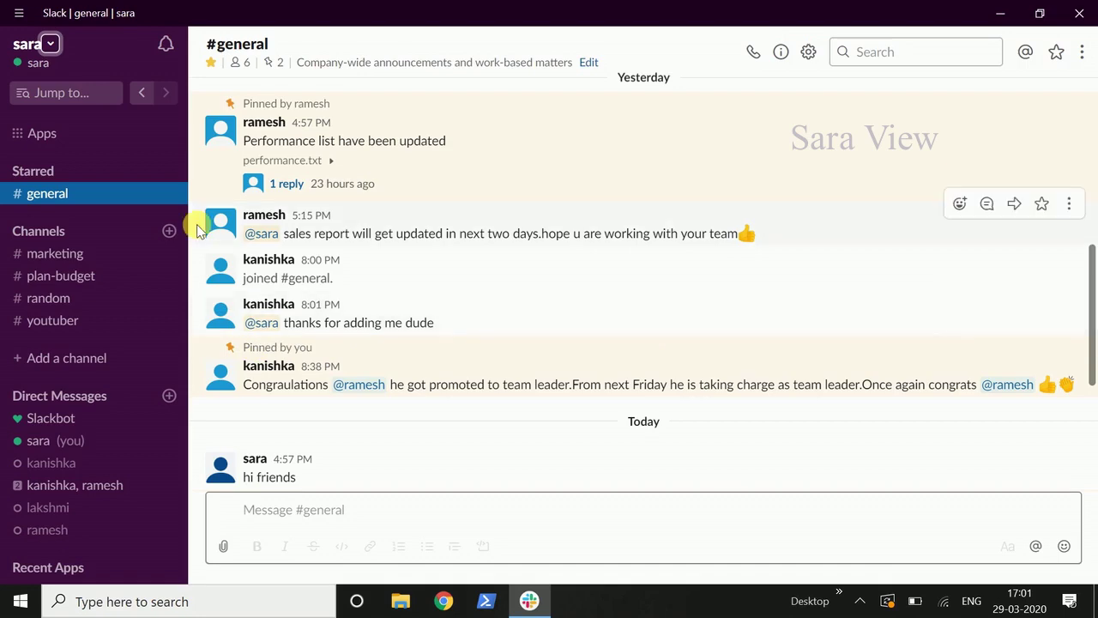
click(51, 45)
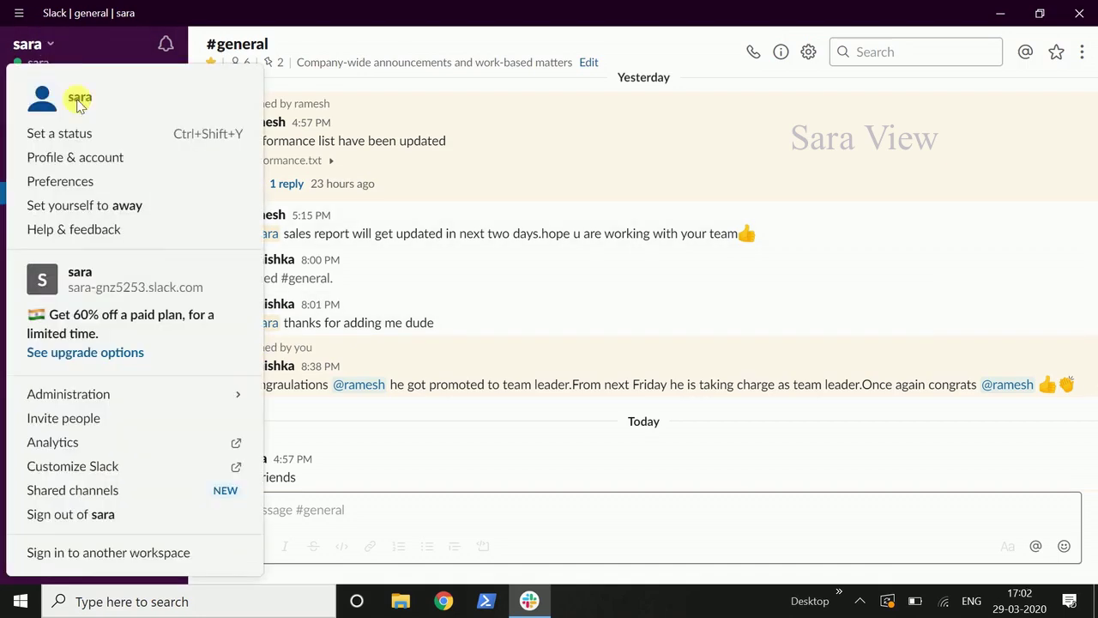
click(114, 178)
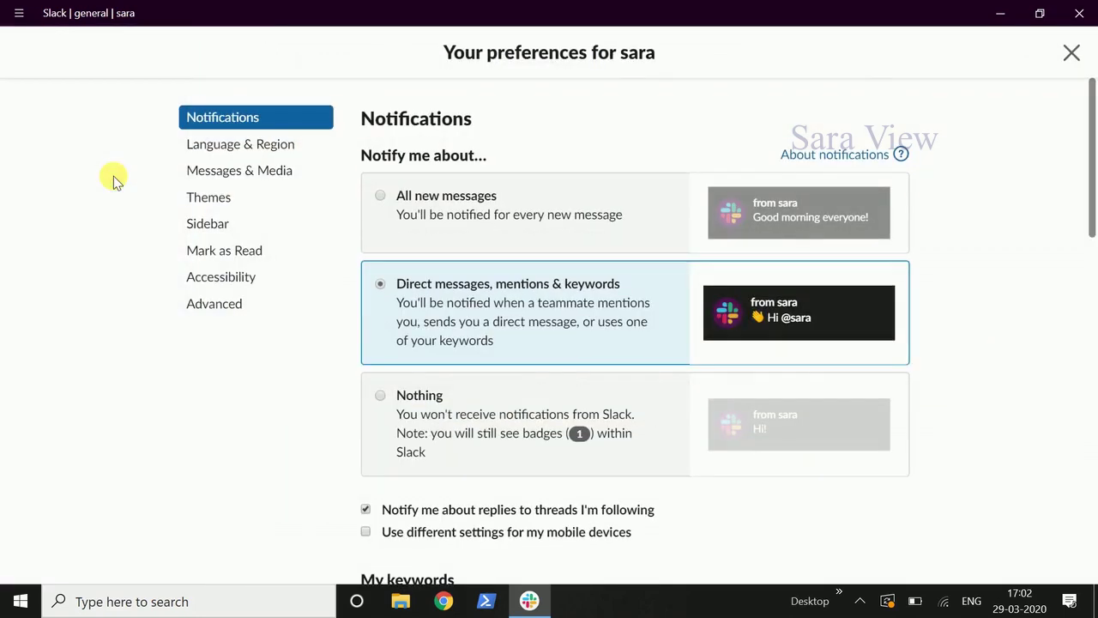
Step: Try the Dark app theme on the Themes page, then switch back to Light
click(228, 204)
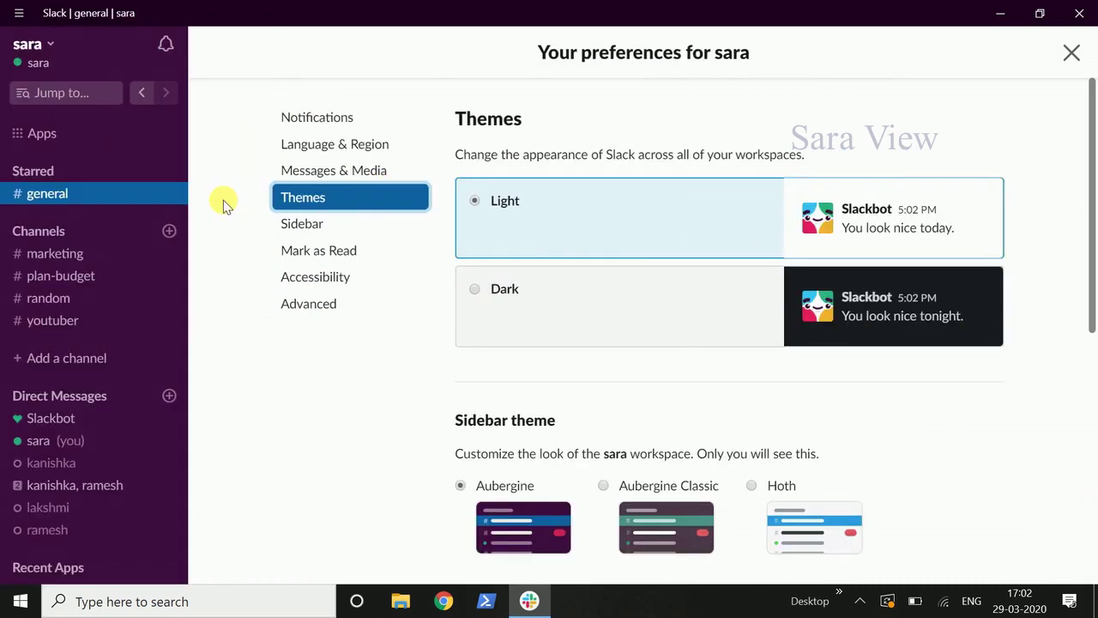
click(699, 300)
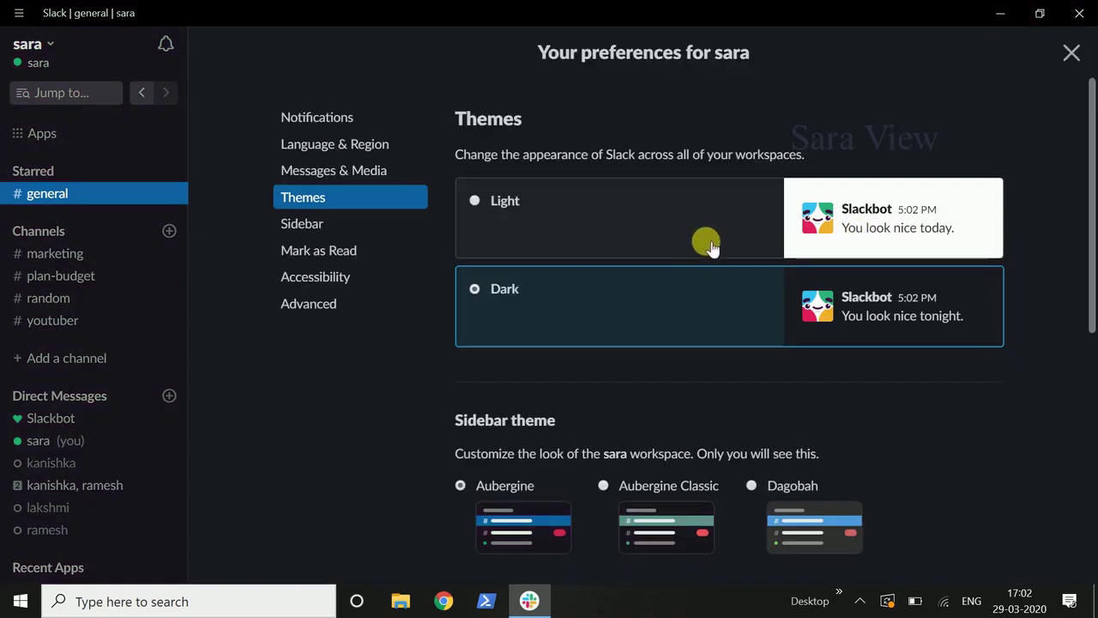
scroll(833, 375, down, 3)
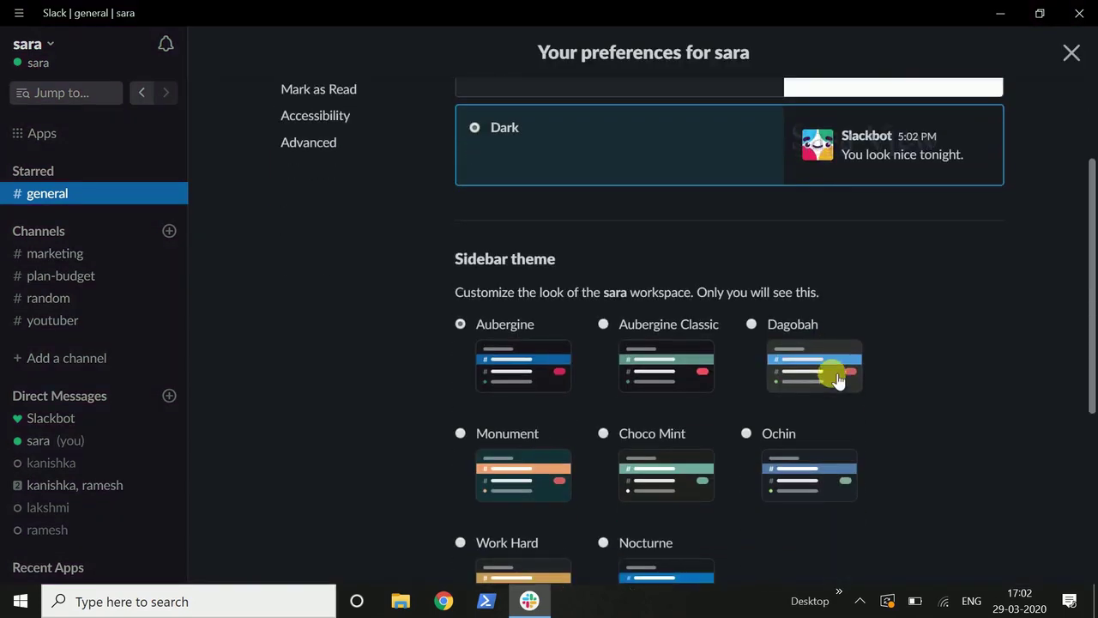
scroll(837, 379, up, 3)
click(684, 227)
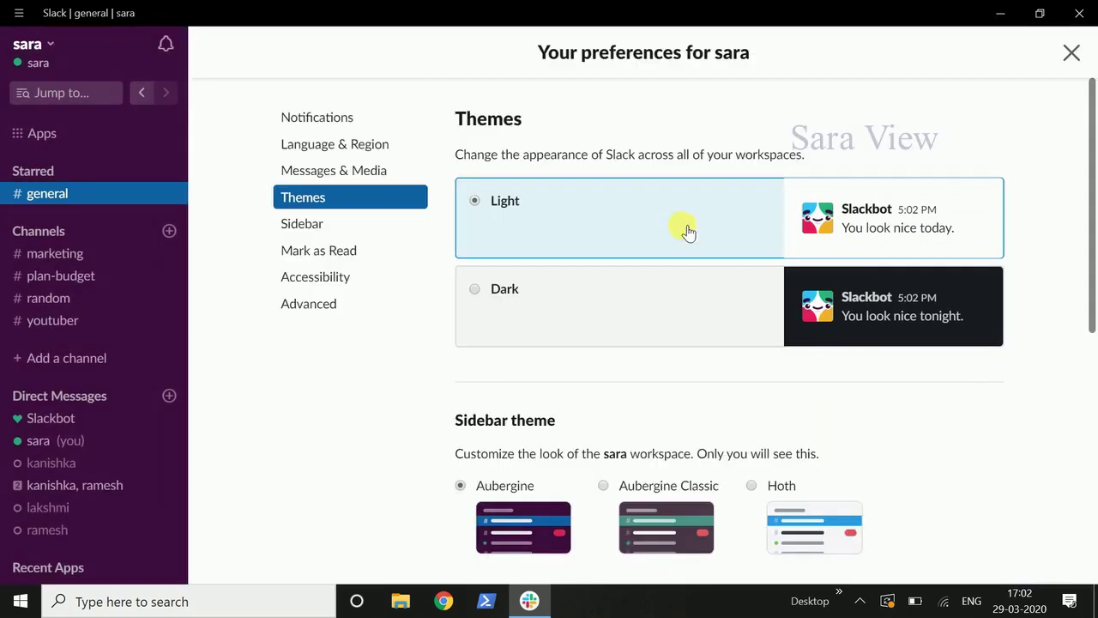
Step: Preview Aubergine Classic sidebar colours, then apply the Monument sidebar theme
scroll(1000, 400, down, 3)
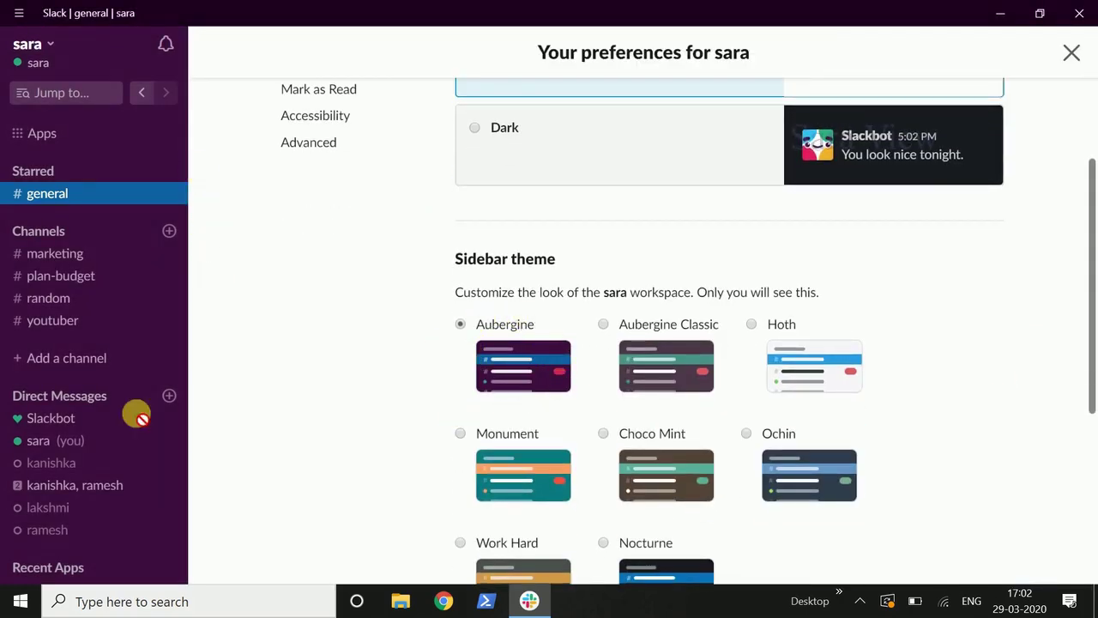
click(648, 373)
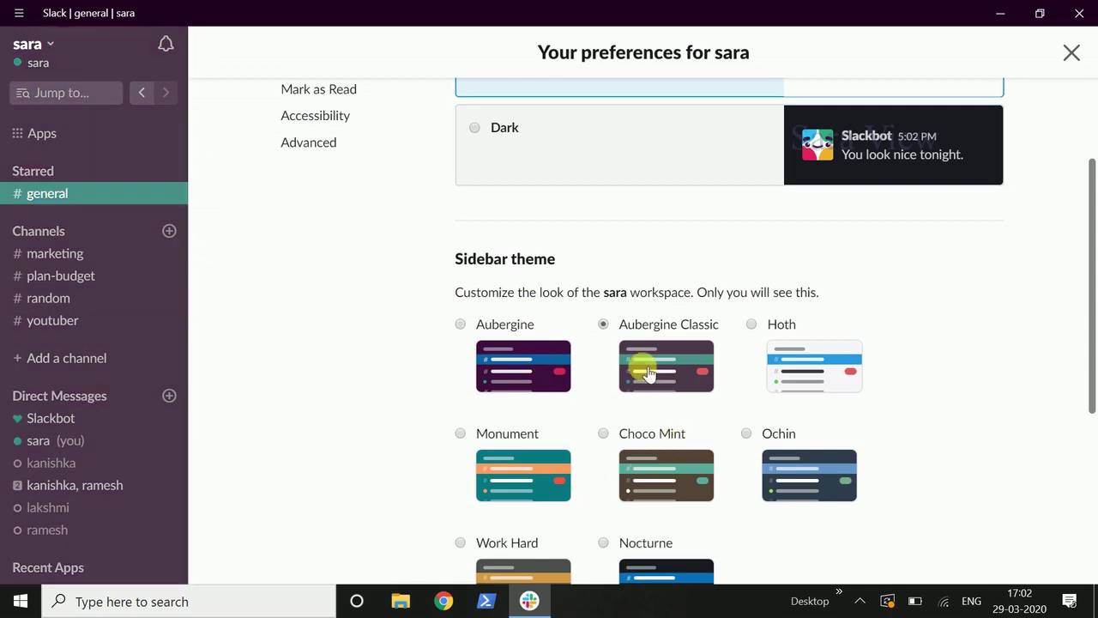
click(525, 486)
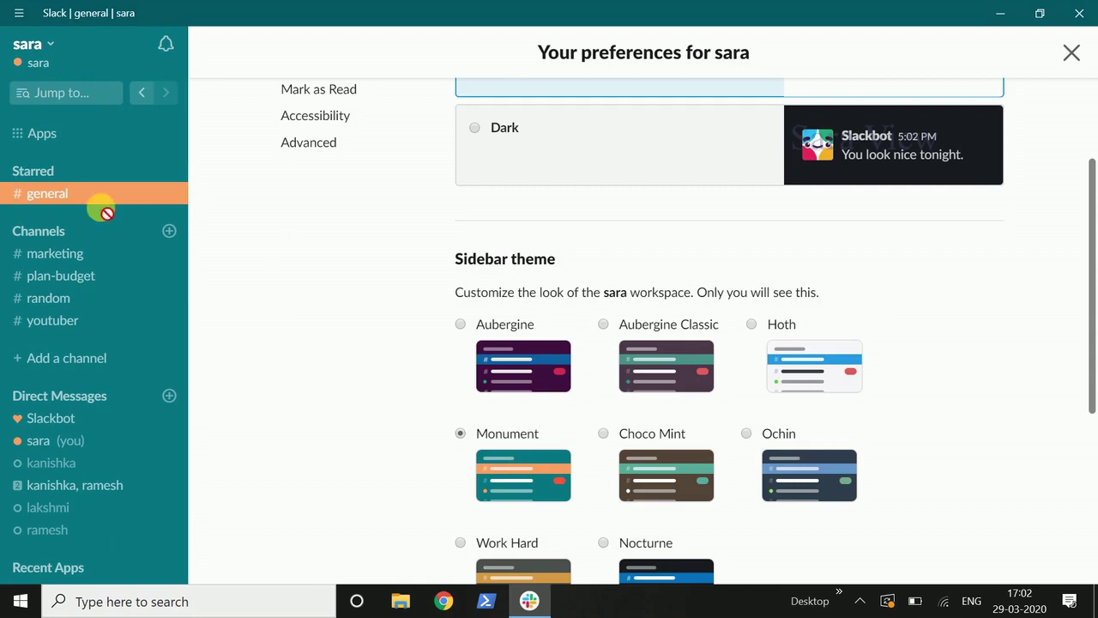
scroll(776, 422, up, 3)
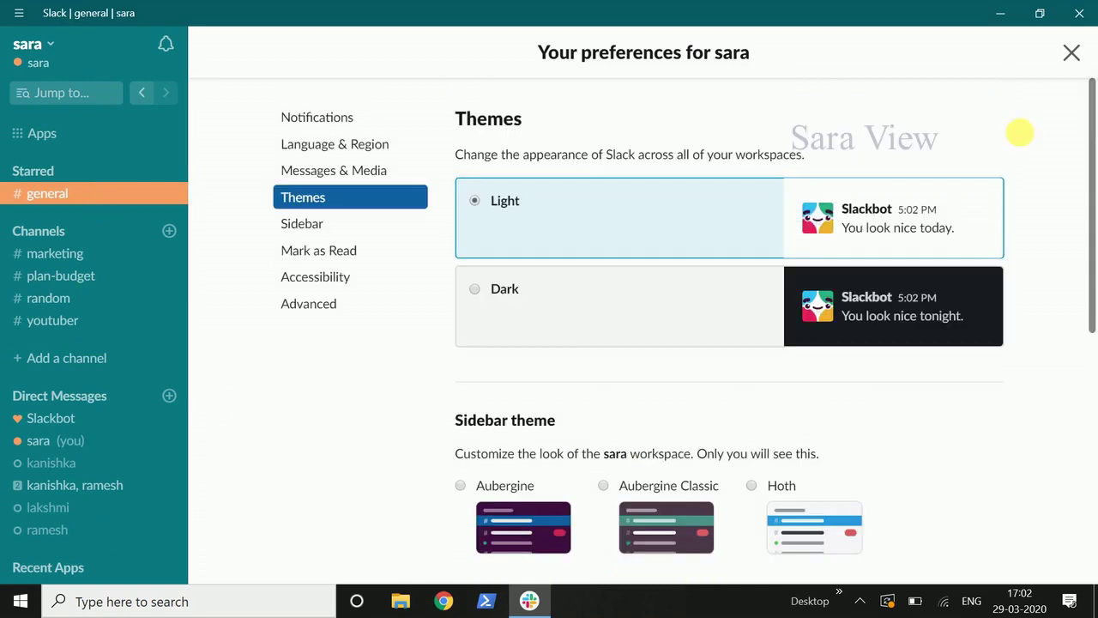
Step: Look over the Sidebar preferences, then close Preferences to return to #general
click(314, 226)
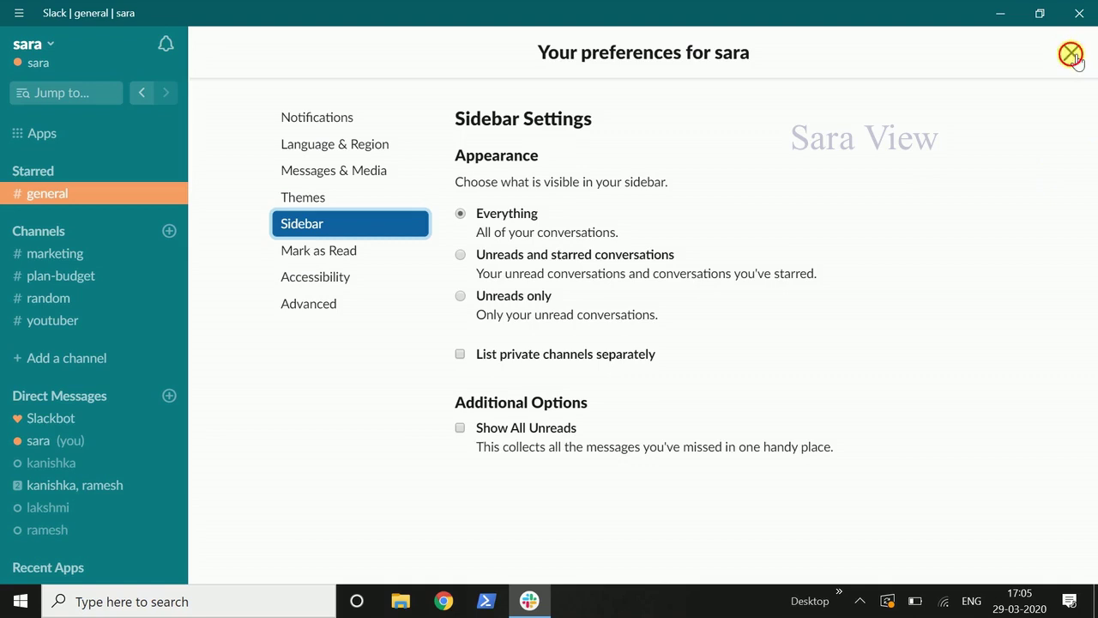
click(1072, 52)
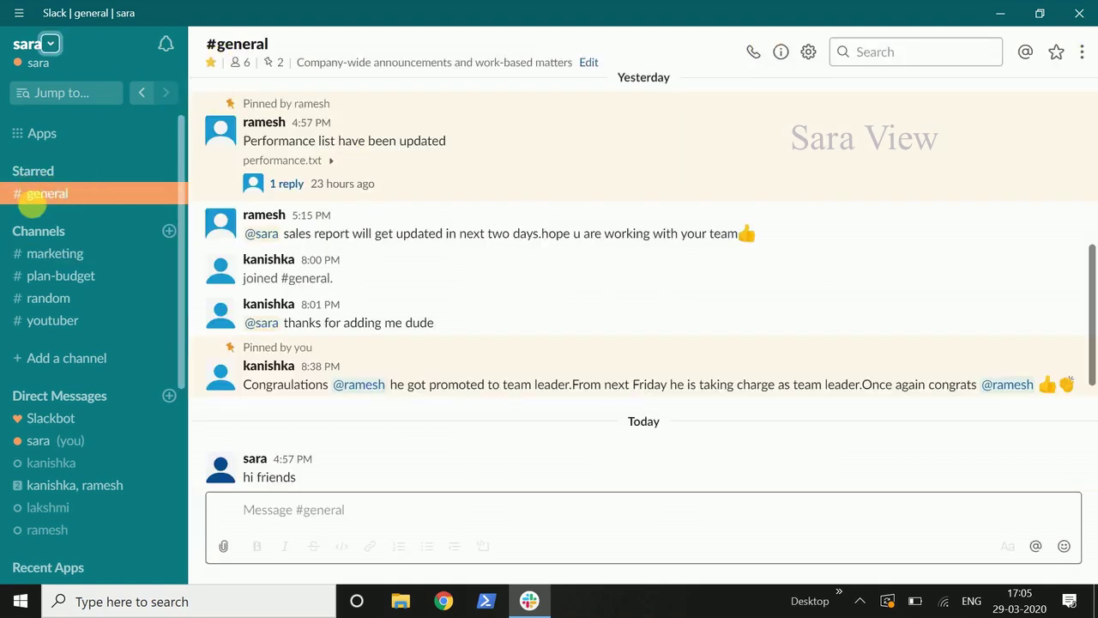
Step: Star the #marketing channel, then go back to #general
click(55, 254)
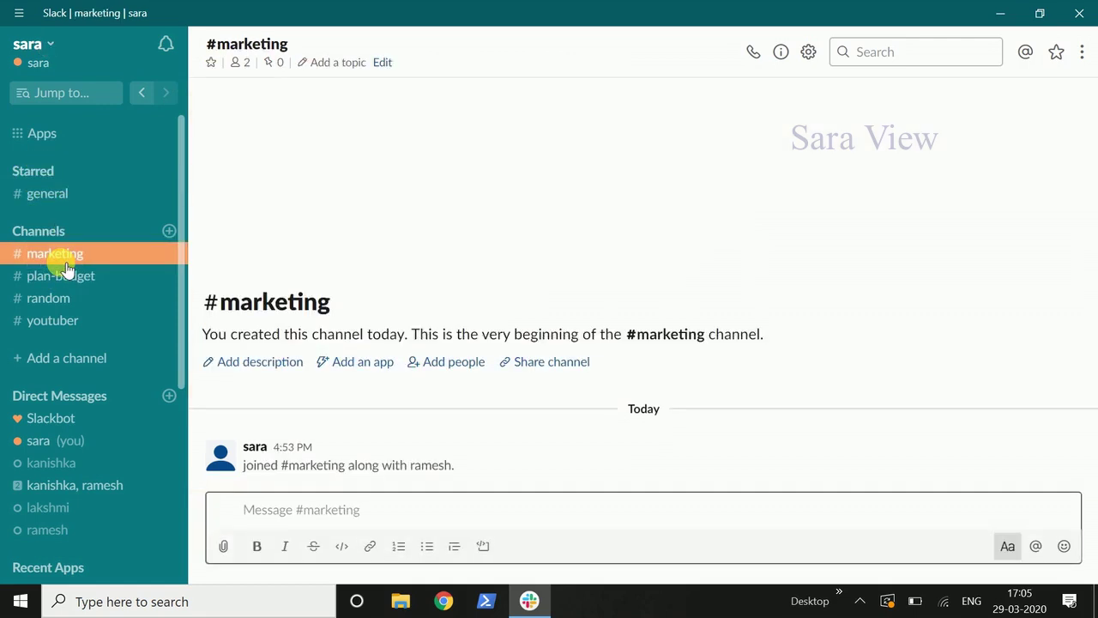
click(211, 62)
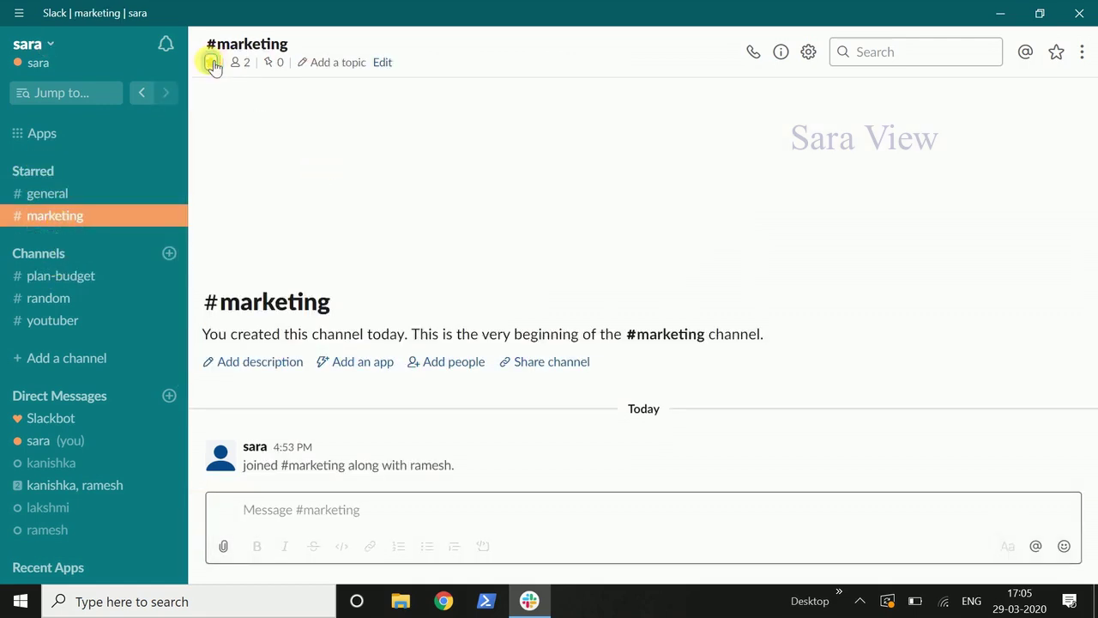
click(90, 201)
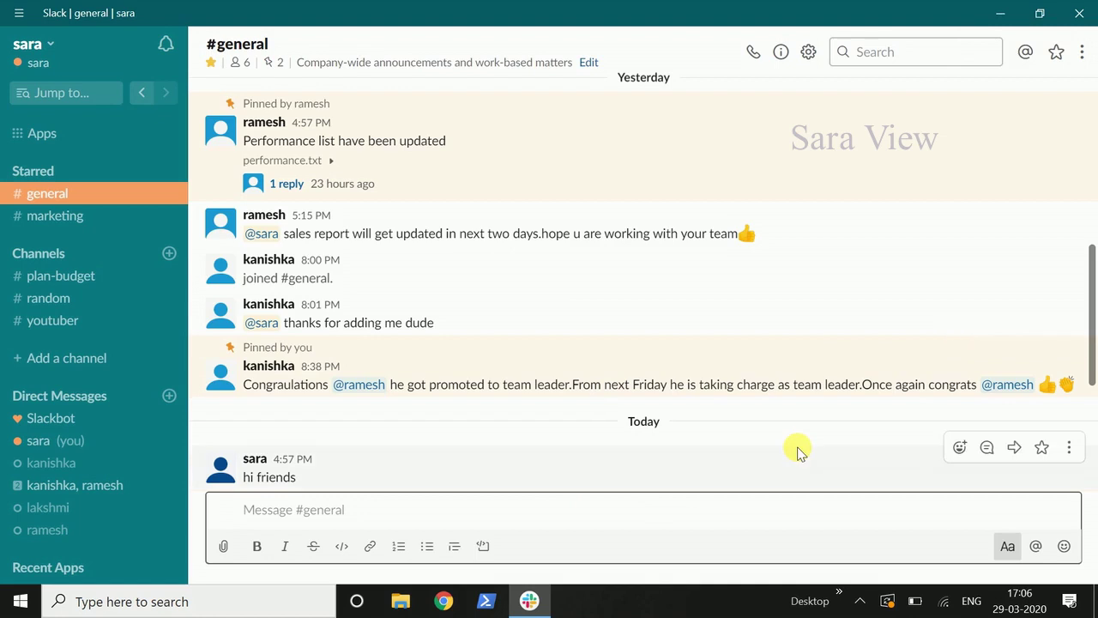
Step: Review the Starred Items list with the budget-plan post and spreadsheets, then close it
click(1059, 56)
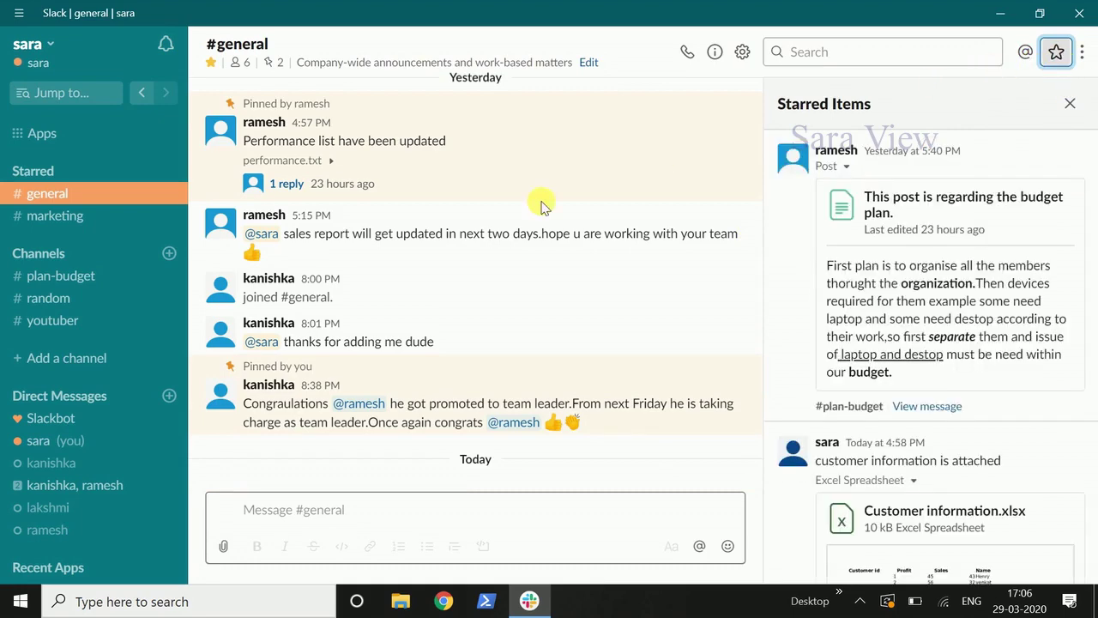
scroll(948, 412, down, 2)
scroll(955, 426, down, 5)
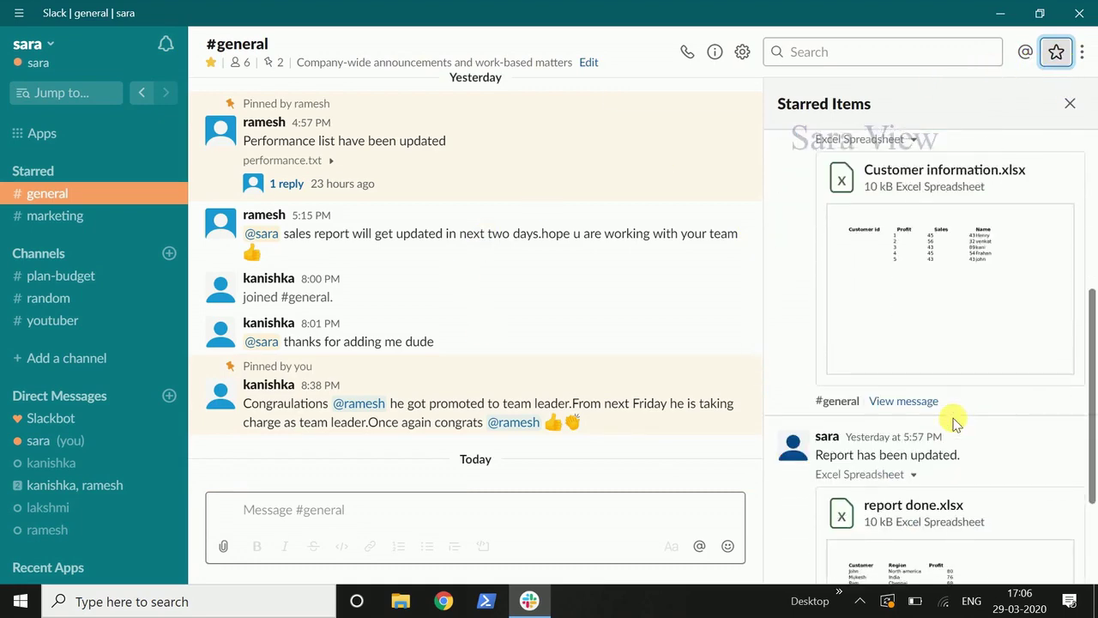
scroll(955, 423, up, 5)
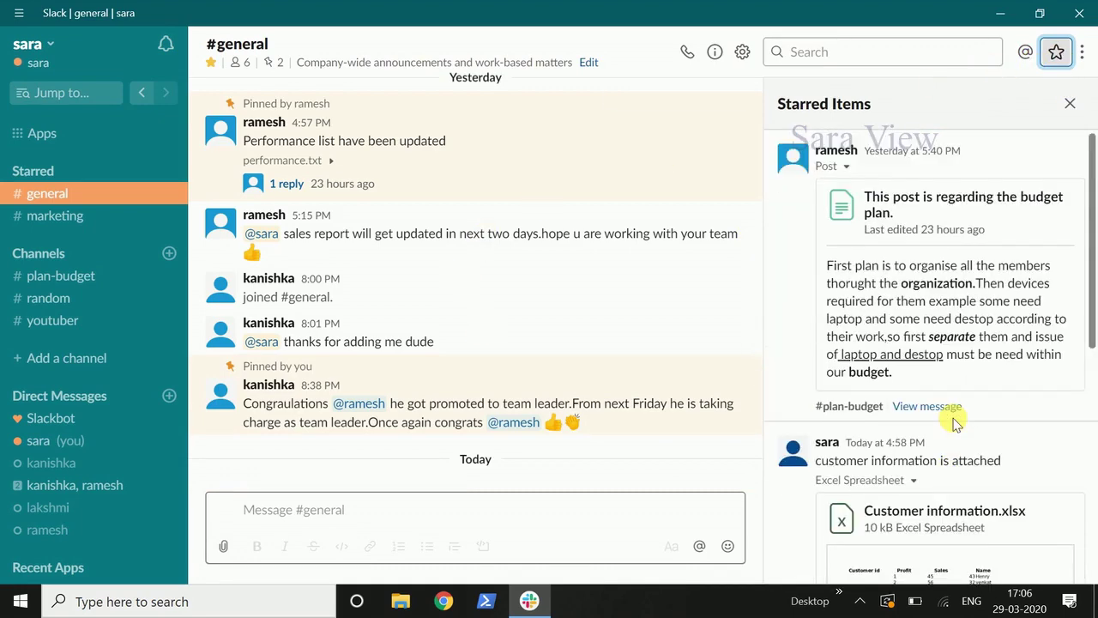
click(1081, 114)
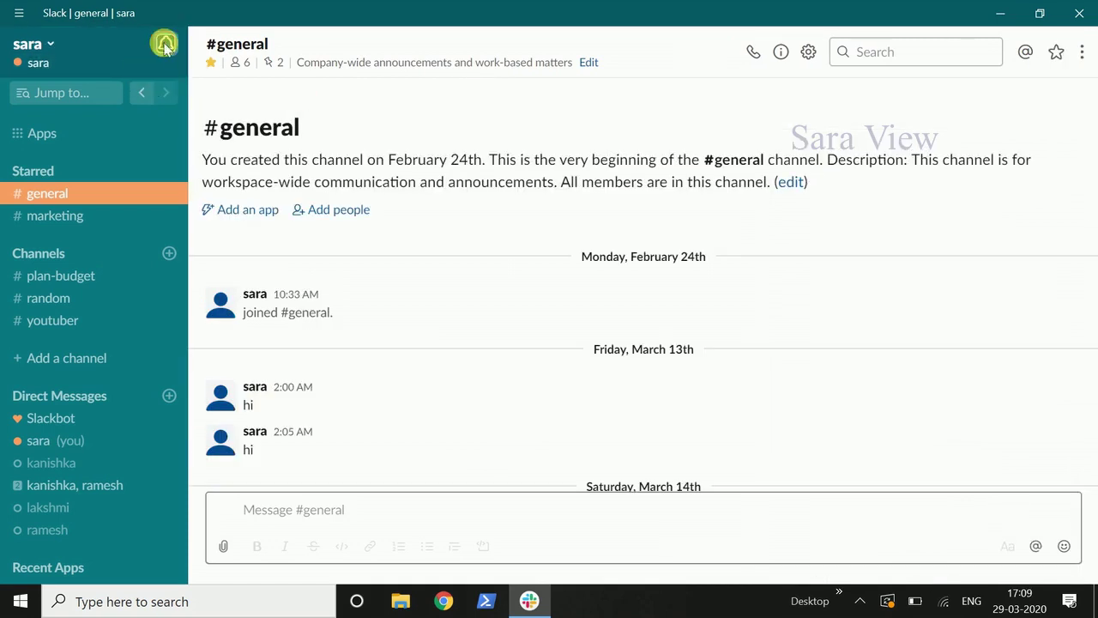
Step: Send the /dnd 1 hour command in #general to pause notifications for an hour
click(166, 43)
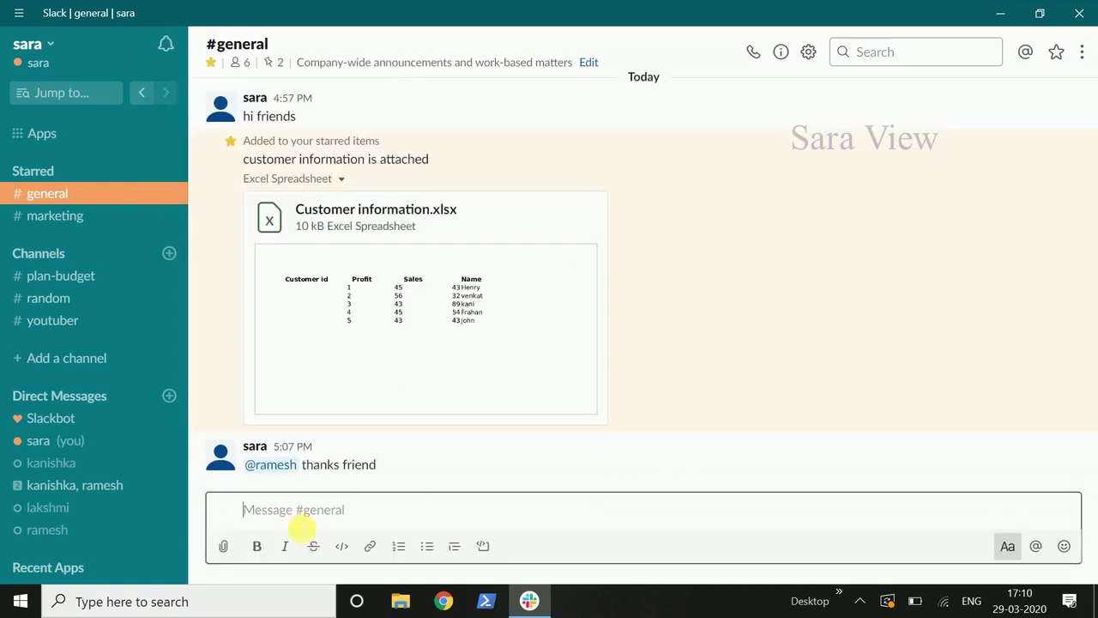
text(/)
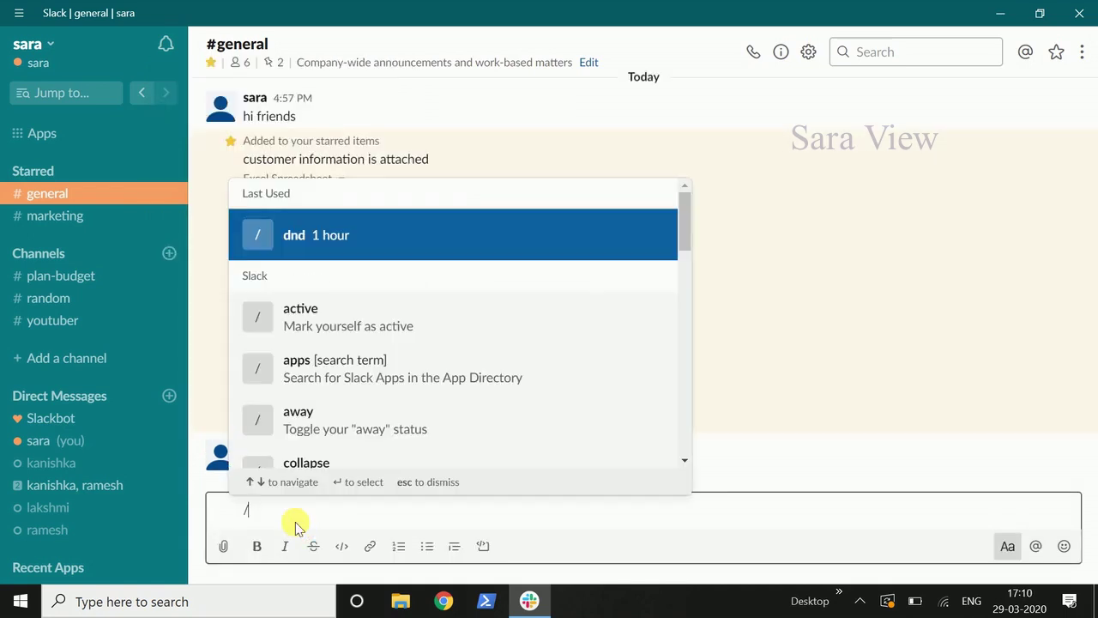
click(335, 239)
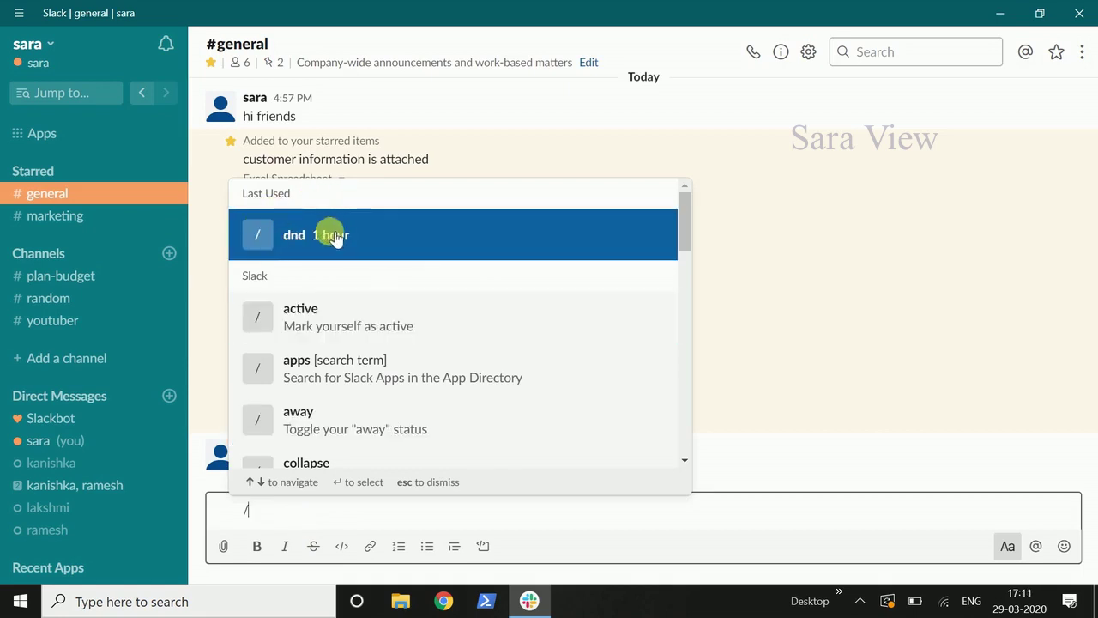
click(295, 238)
scroll(420, 382, down, 5)
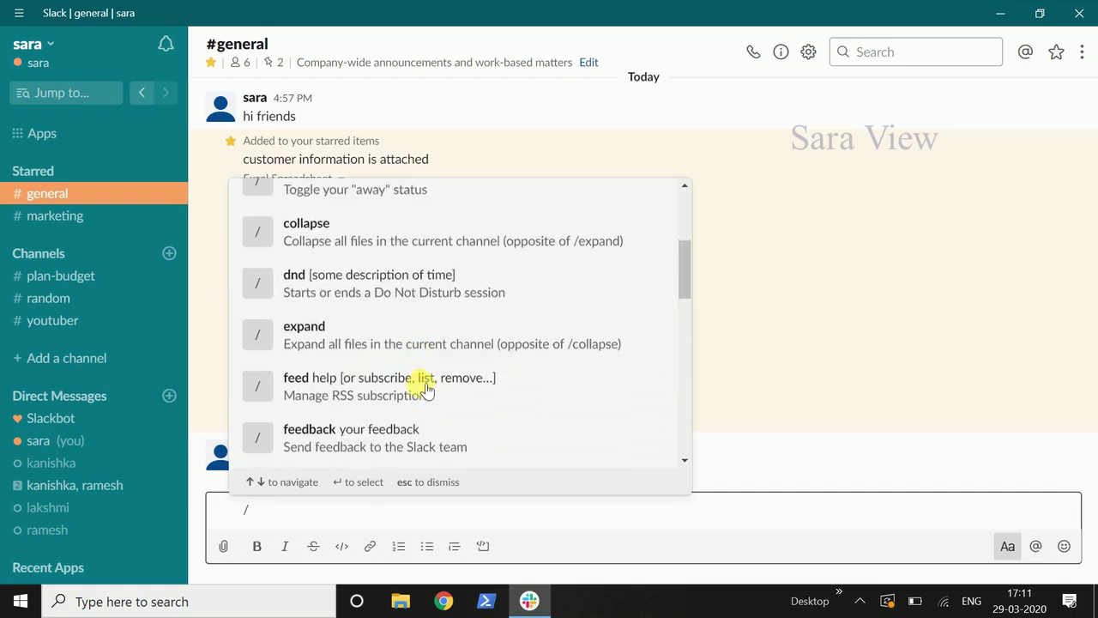
scroll(424, 386, down, 3)
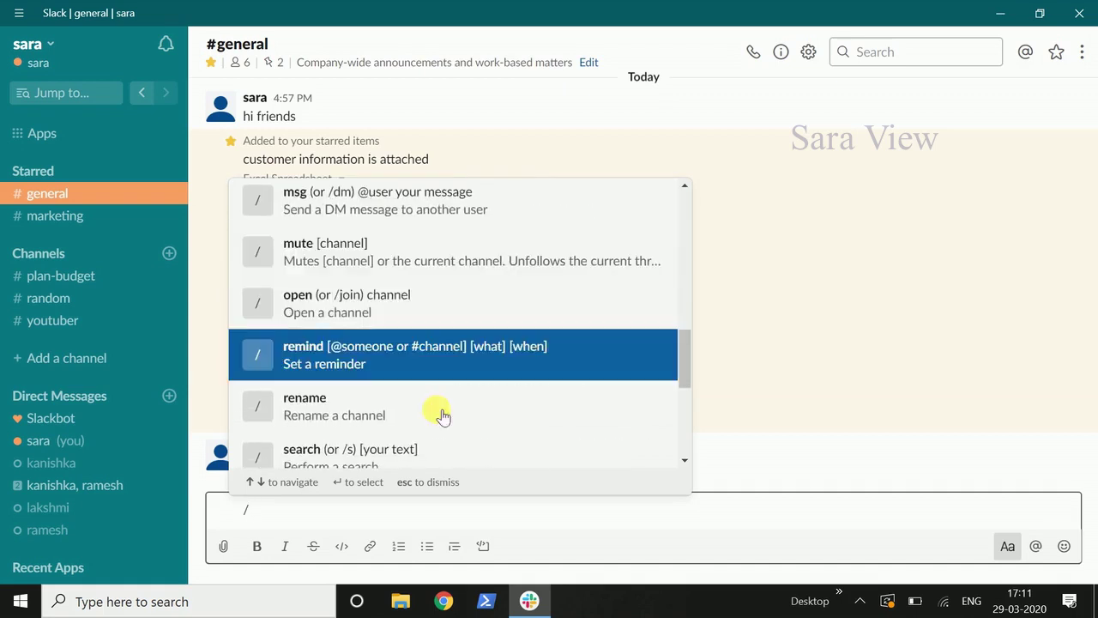
scroll(451, 448, down, 3)
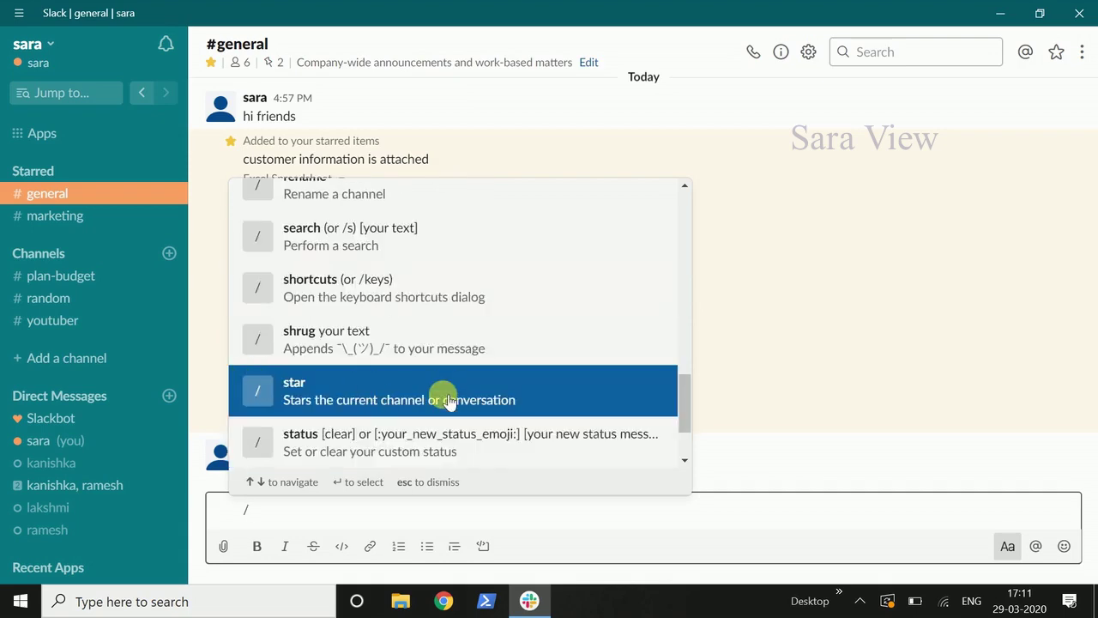
text(dnd)
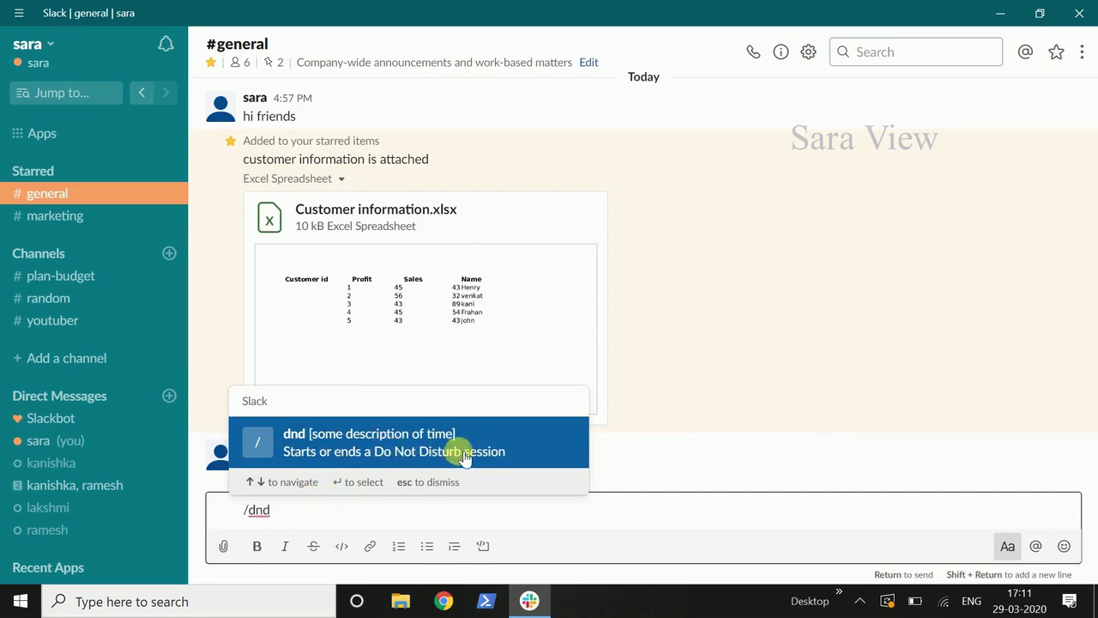
click(487, 455)
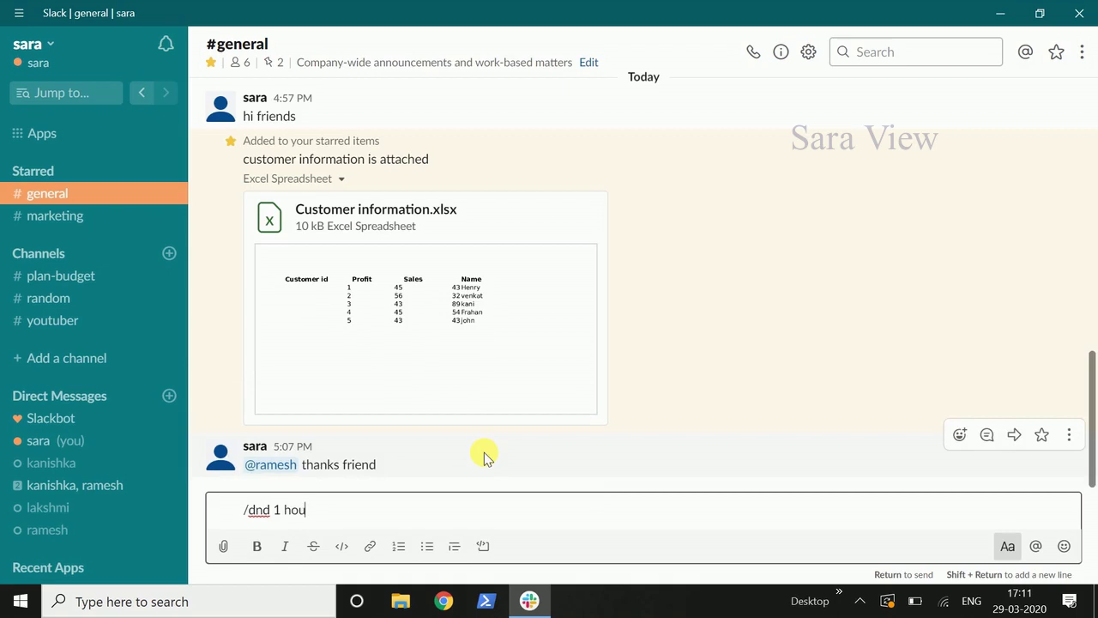
key(Return)
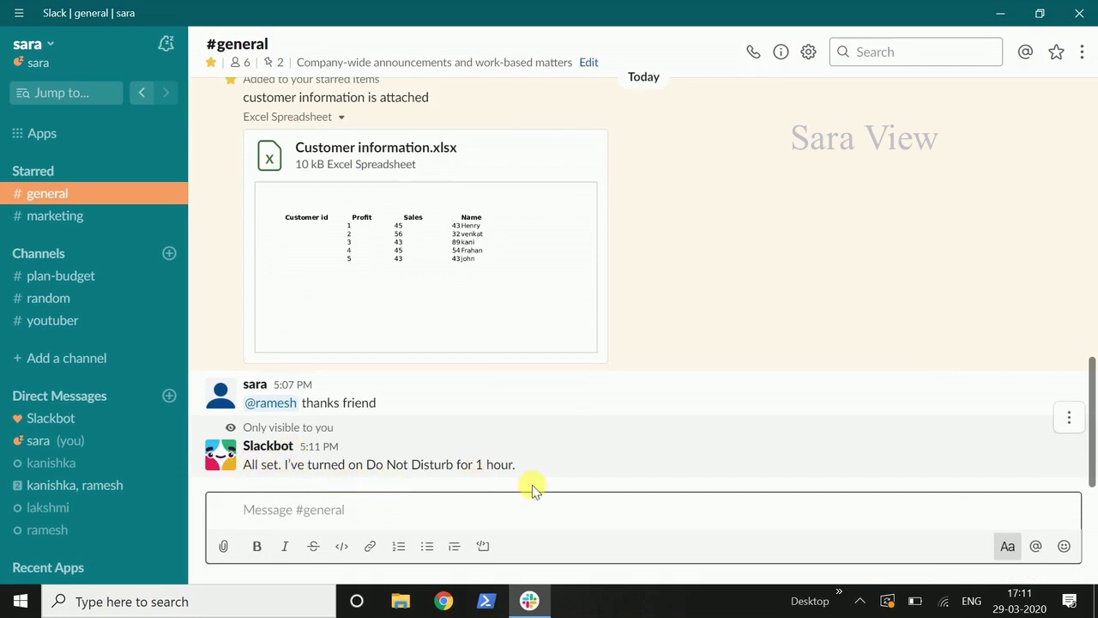
Step: Choose Resume notifications now from the bell menu to end Do Not Disturb early
click(168, 43)
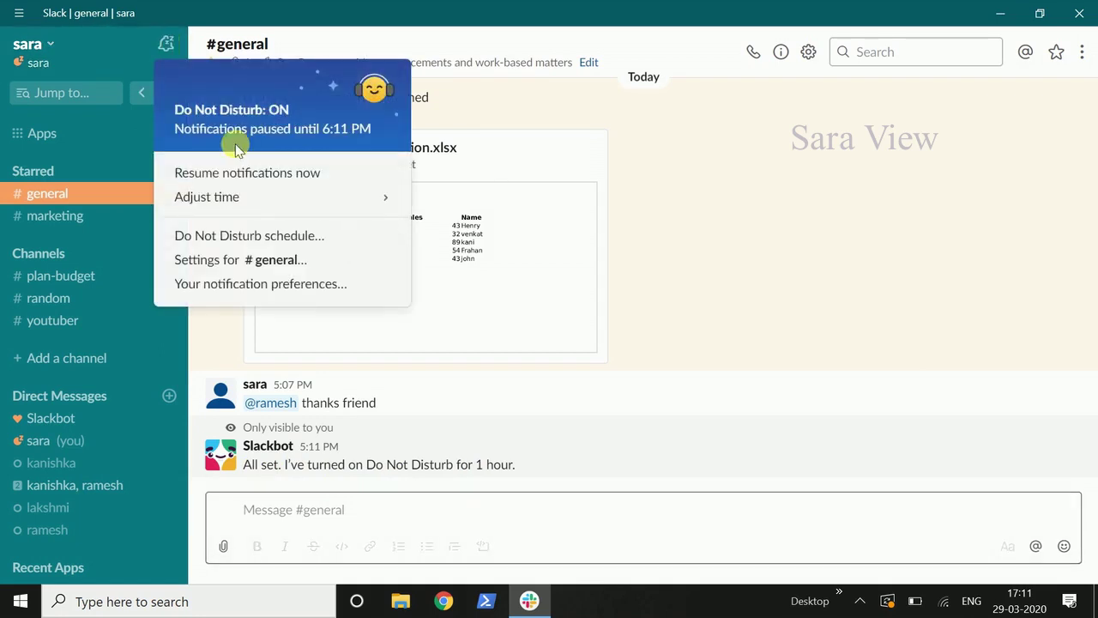
click(292, 174)
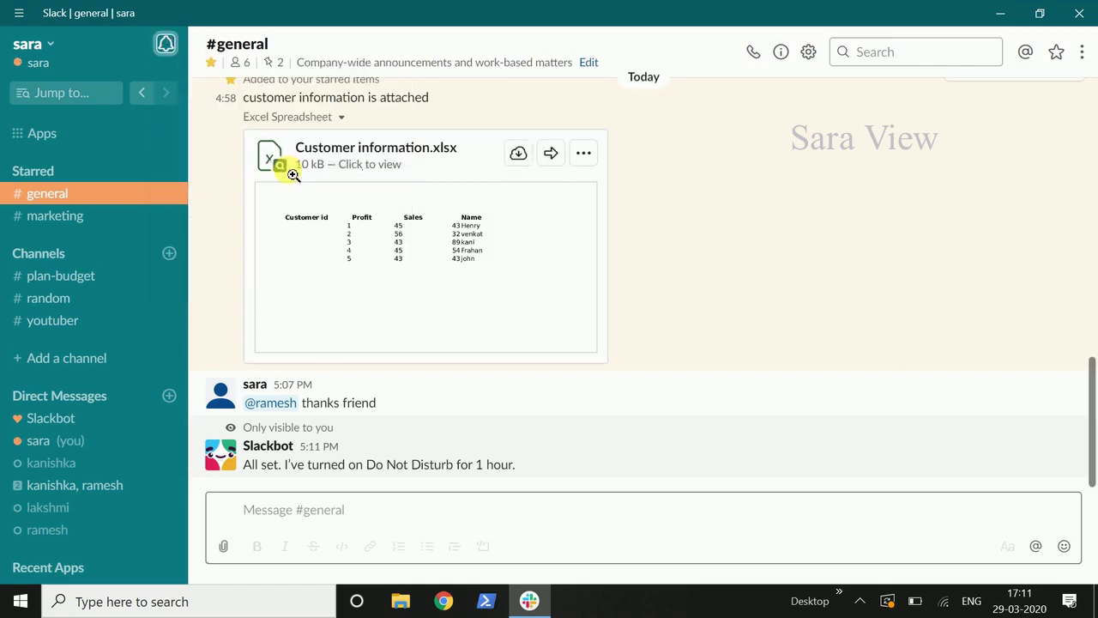